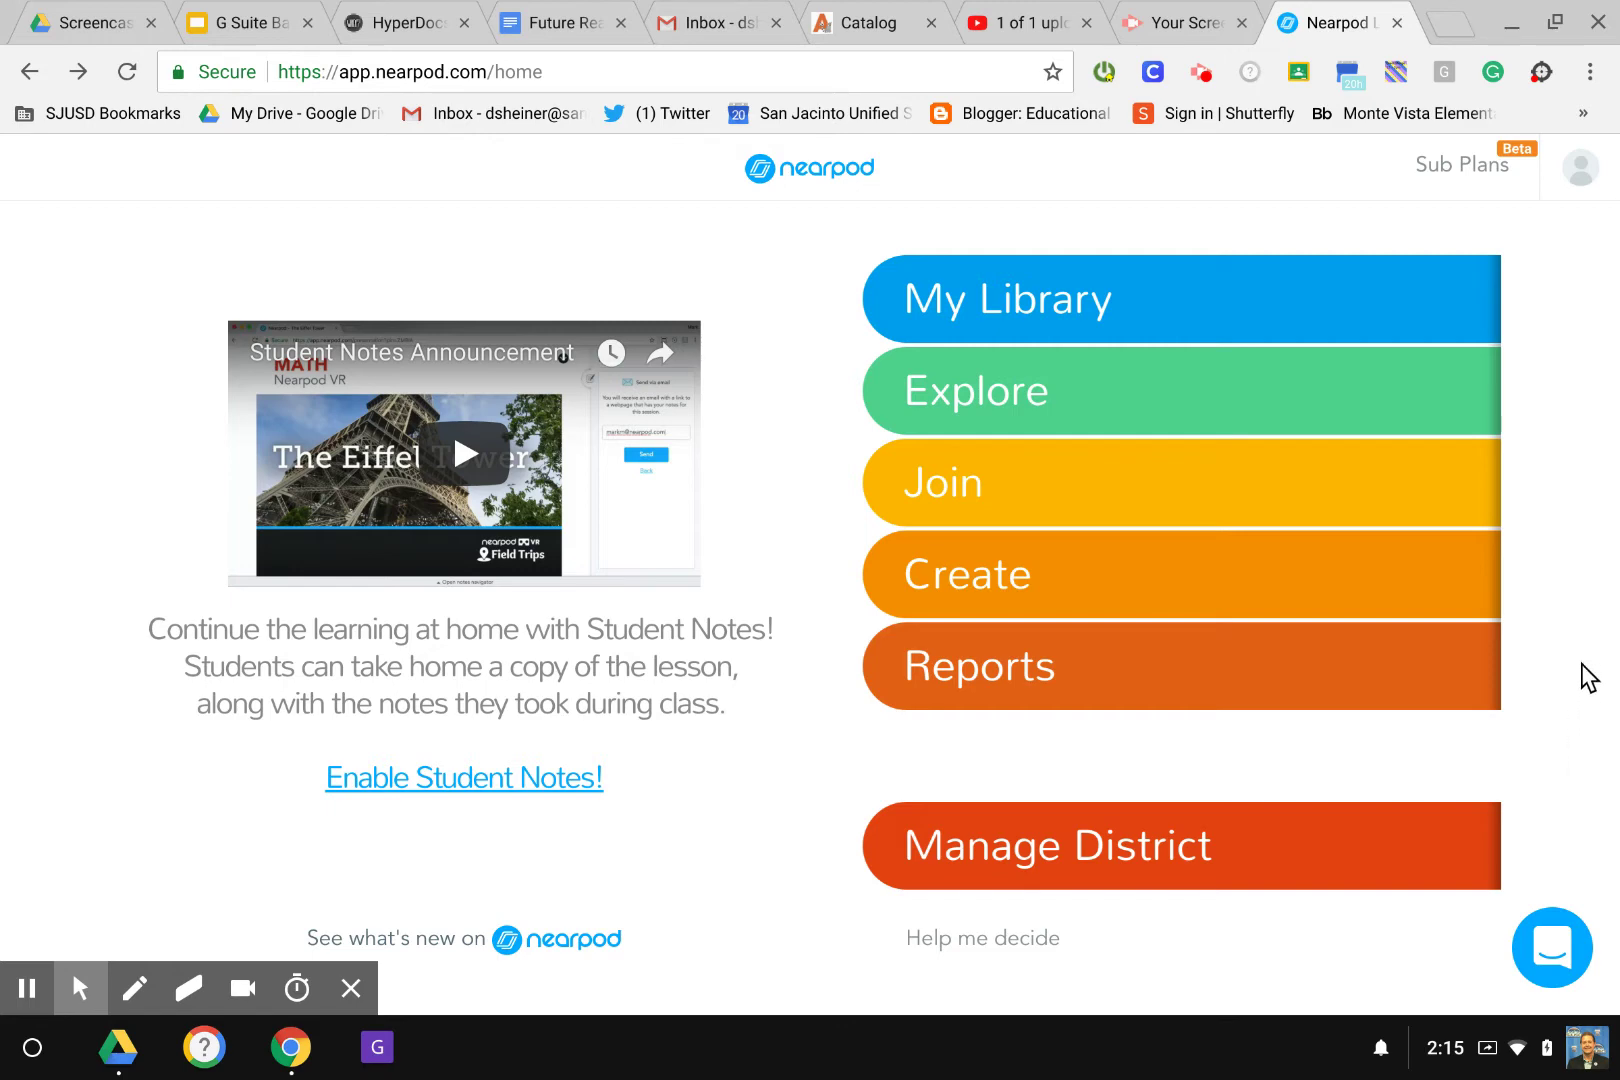
- Go to My Library, where the Energy lesson card appears first
{"action": "left_click", "coordinate": [1330, 302]}
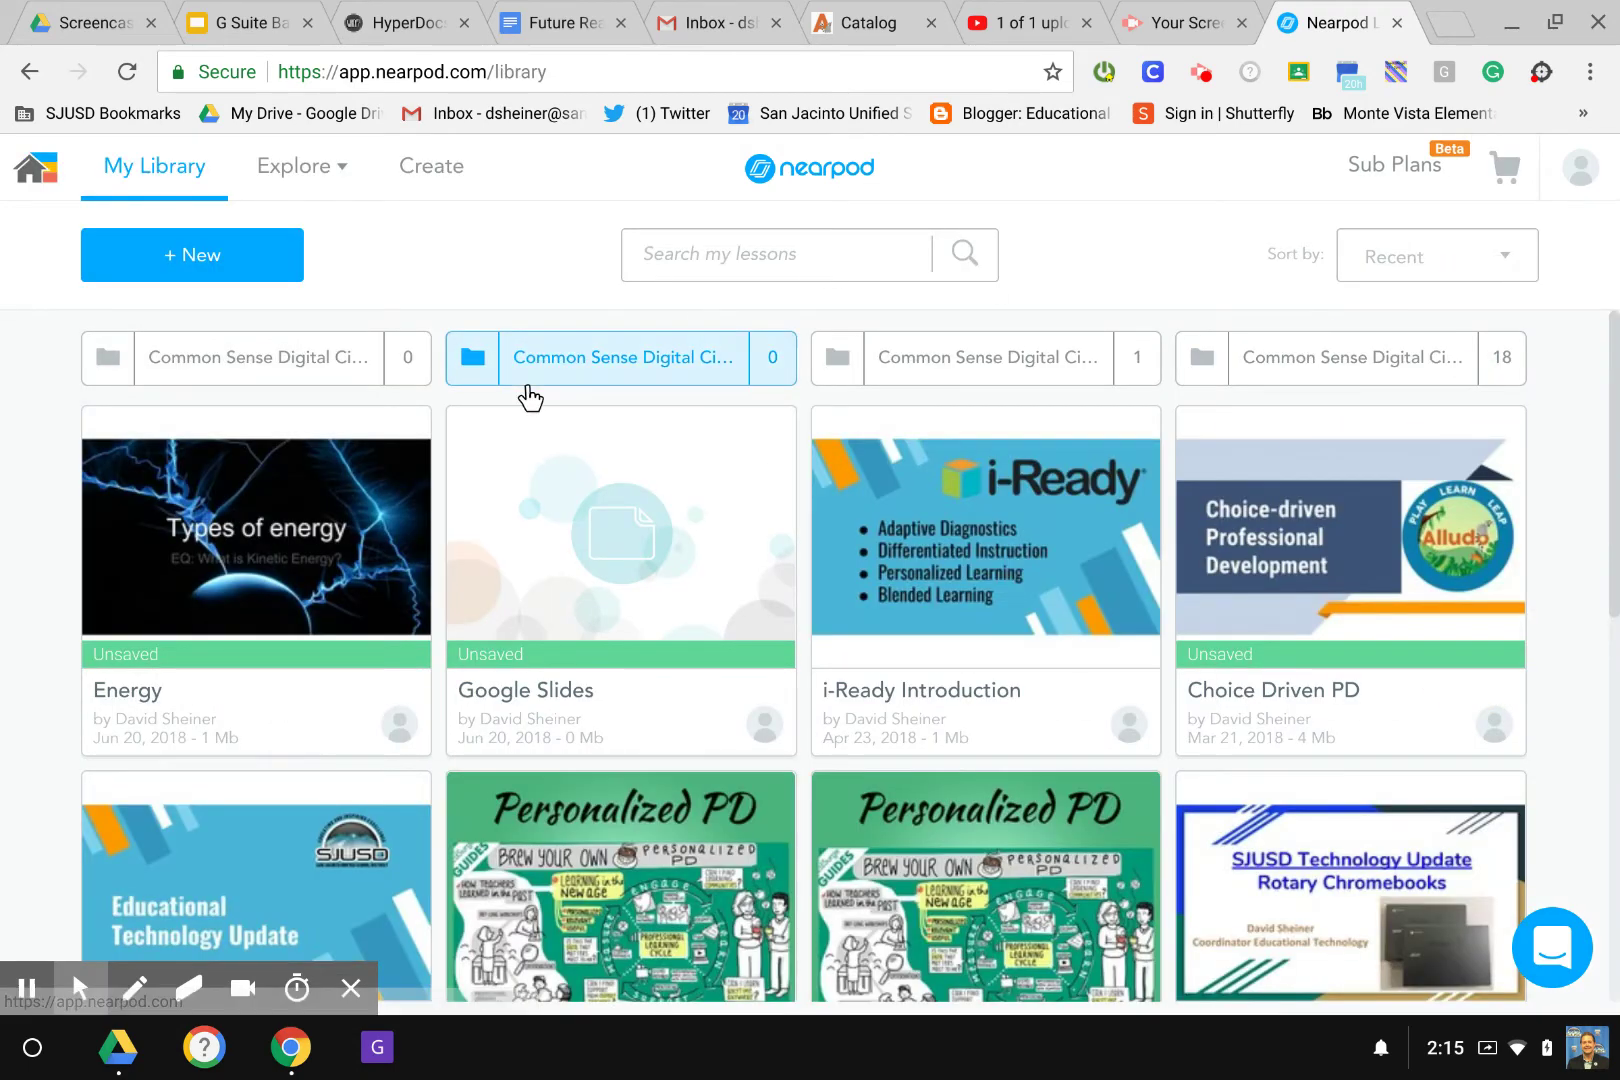
{"action": "mouse_move", "coordinate": [388, 520]}
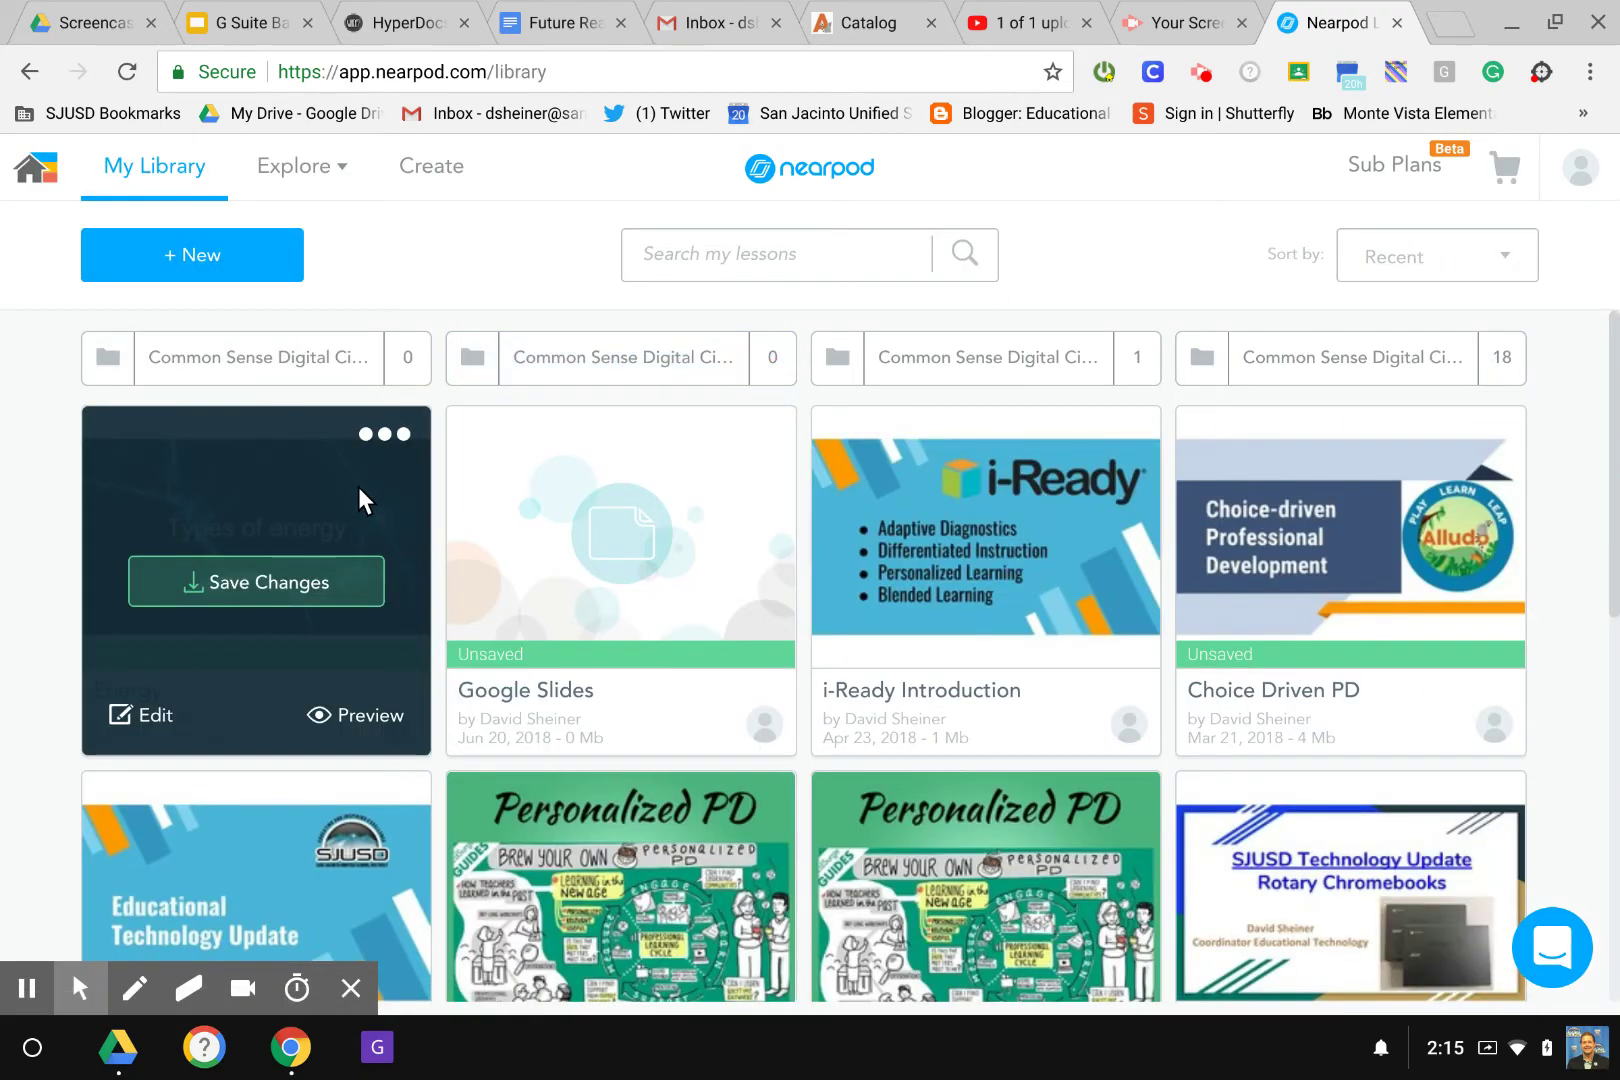
- Open the Energy lesson card in the editor to show its slides
{"action": "left_click", "coordinate": [147, 714]}
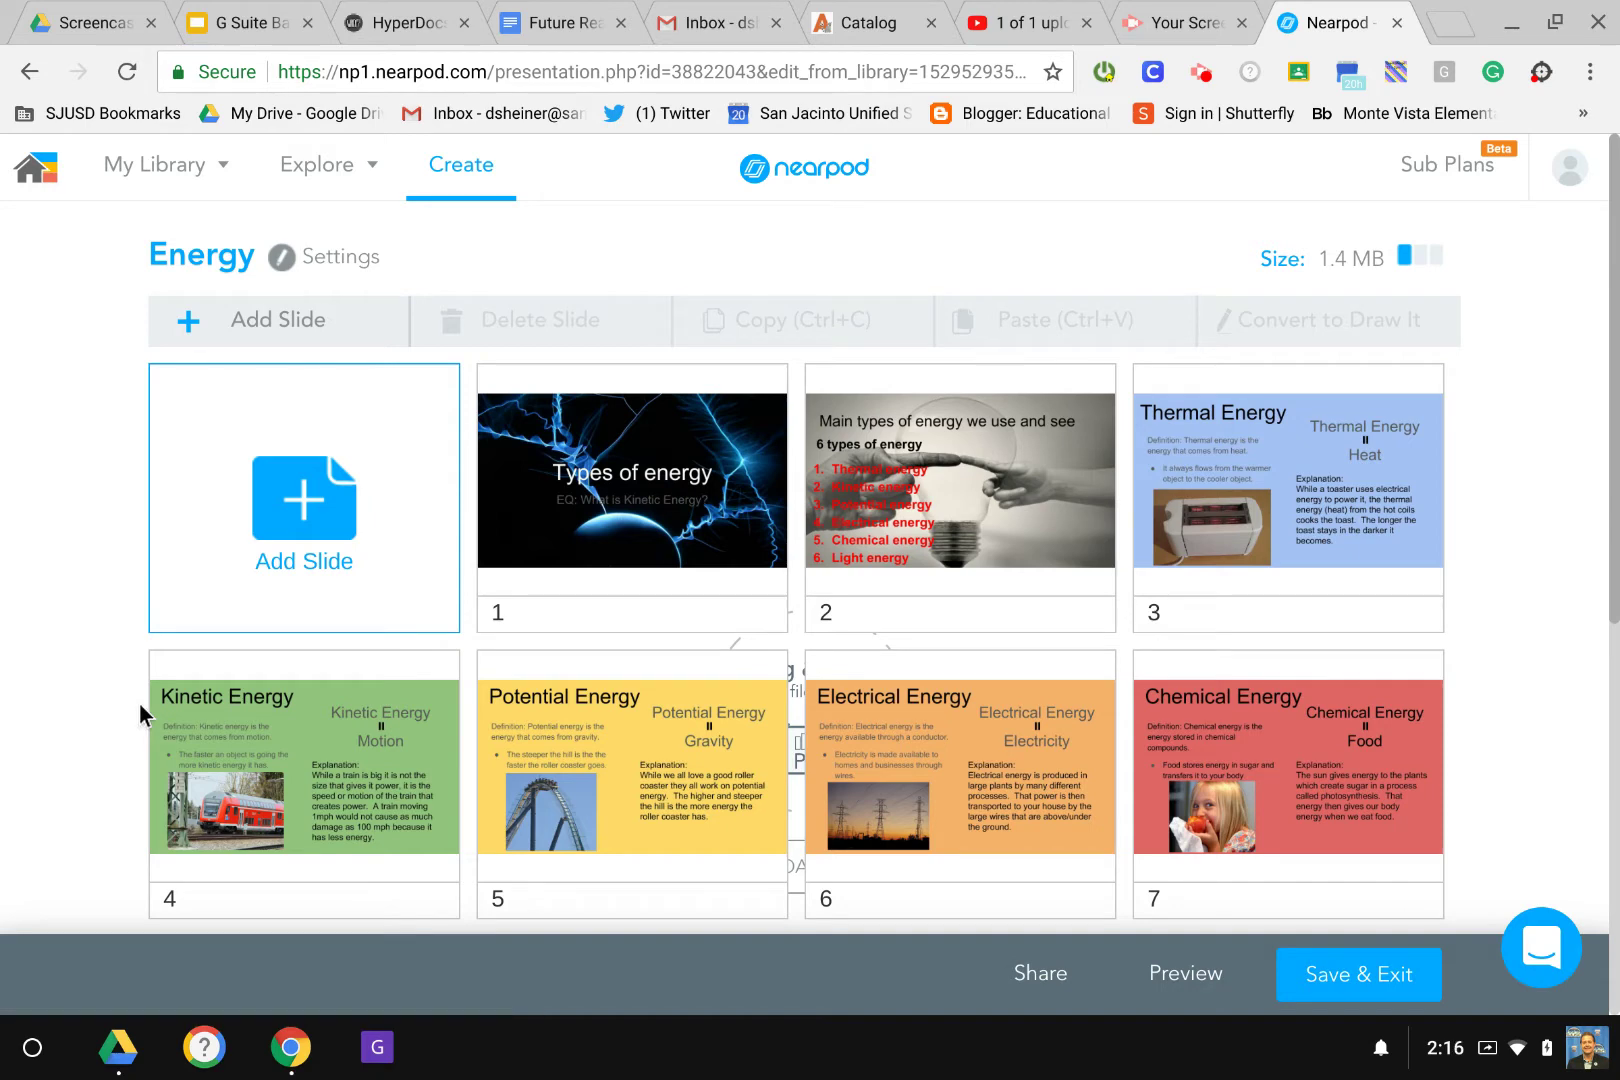
- Add a new Quiz activity slide from the Add Activity options
{"action": "left_click", "coordinate": [290, 522]}
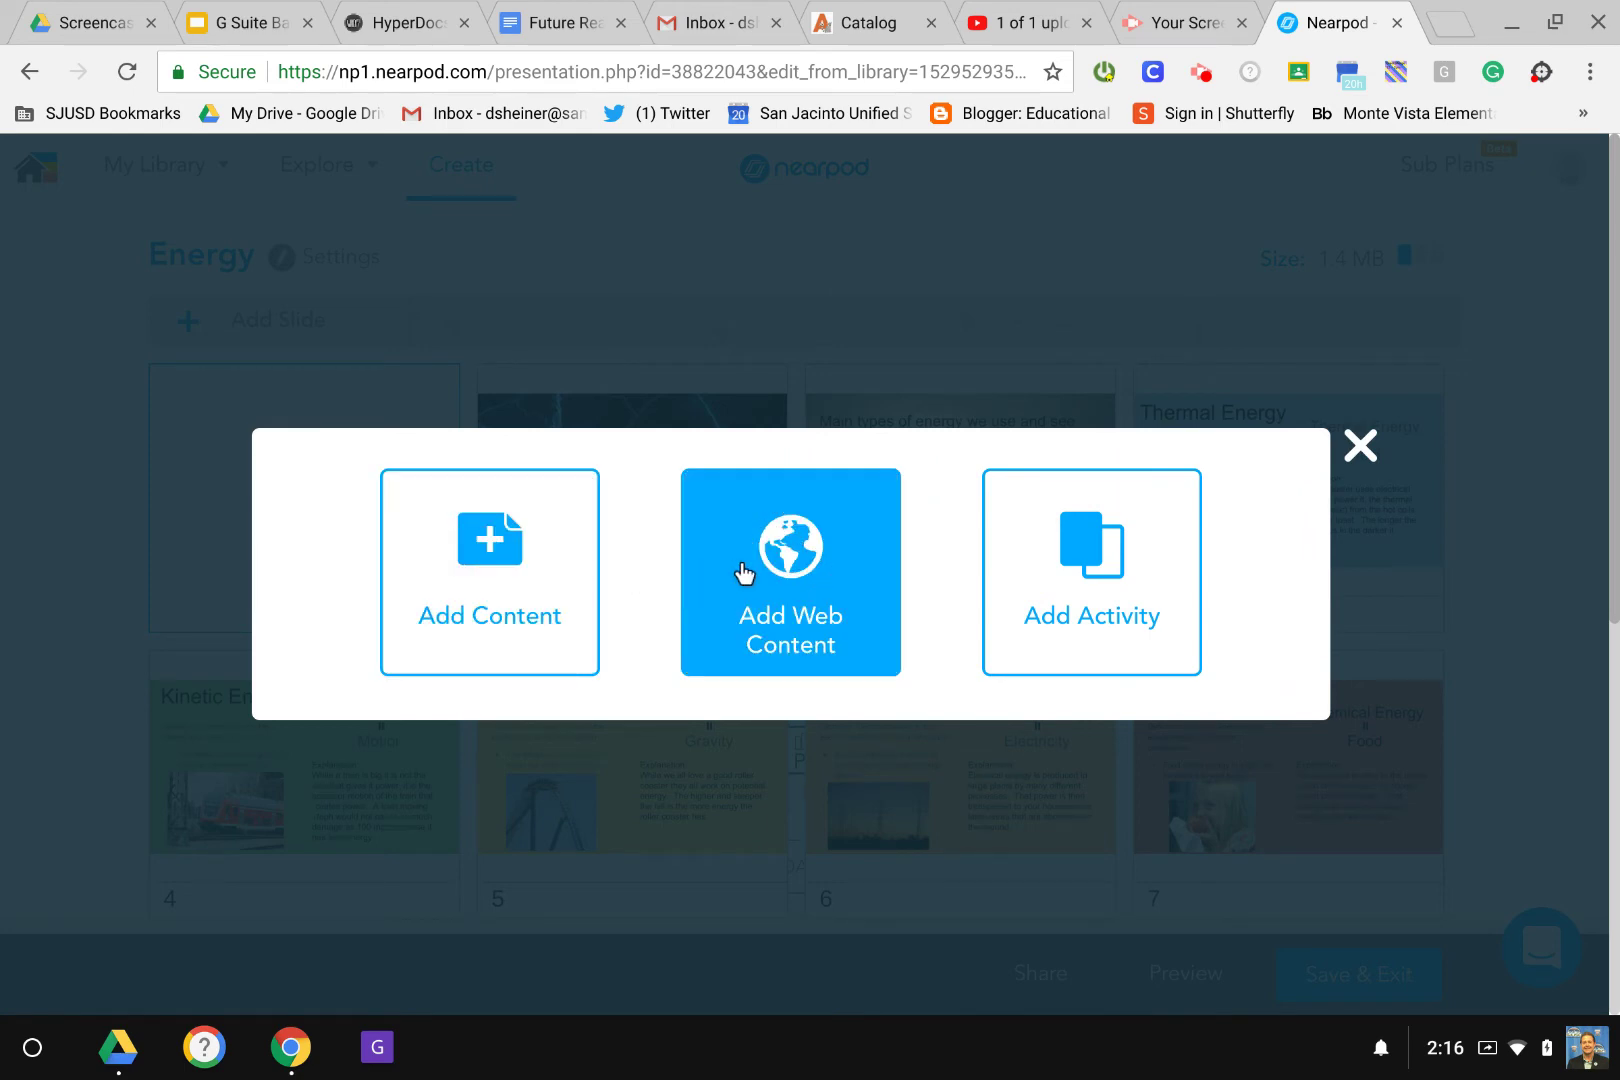
{"action": "left_click", "coordinate": [1047, 573]}
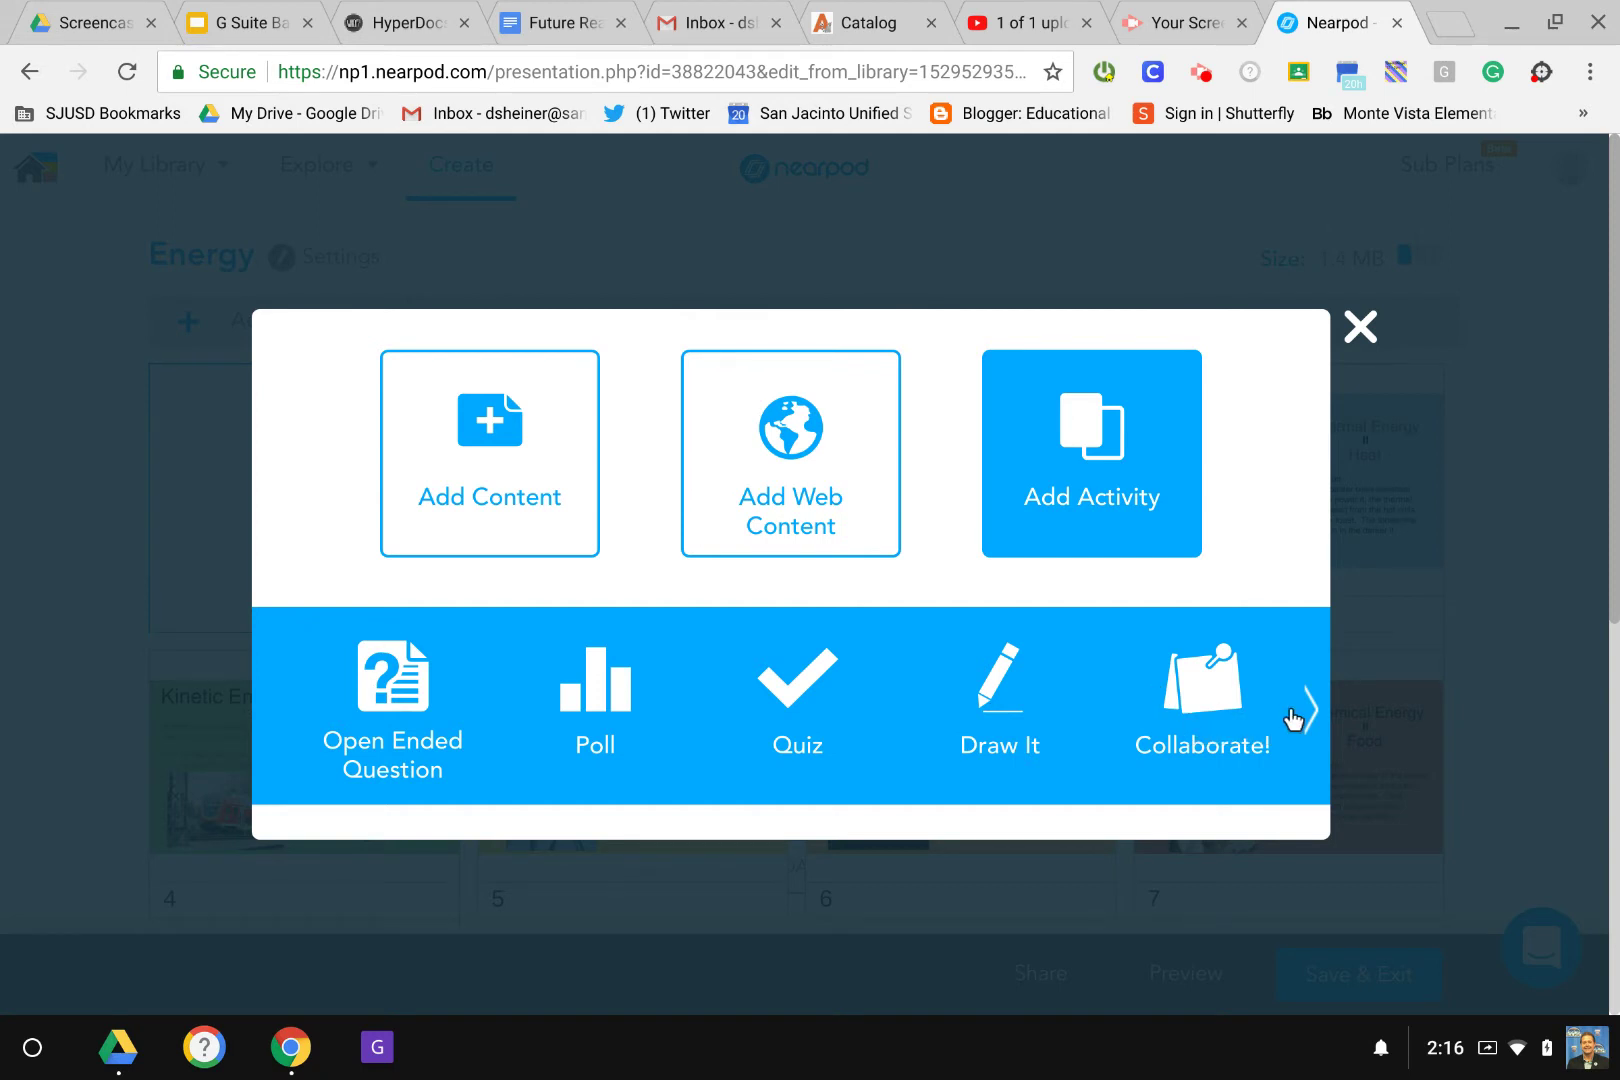
{"action": "left_click", "coordinate": [1293, 716]}
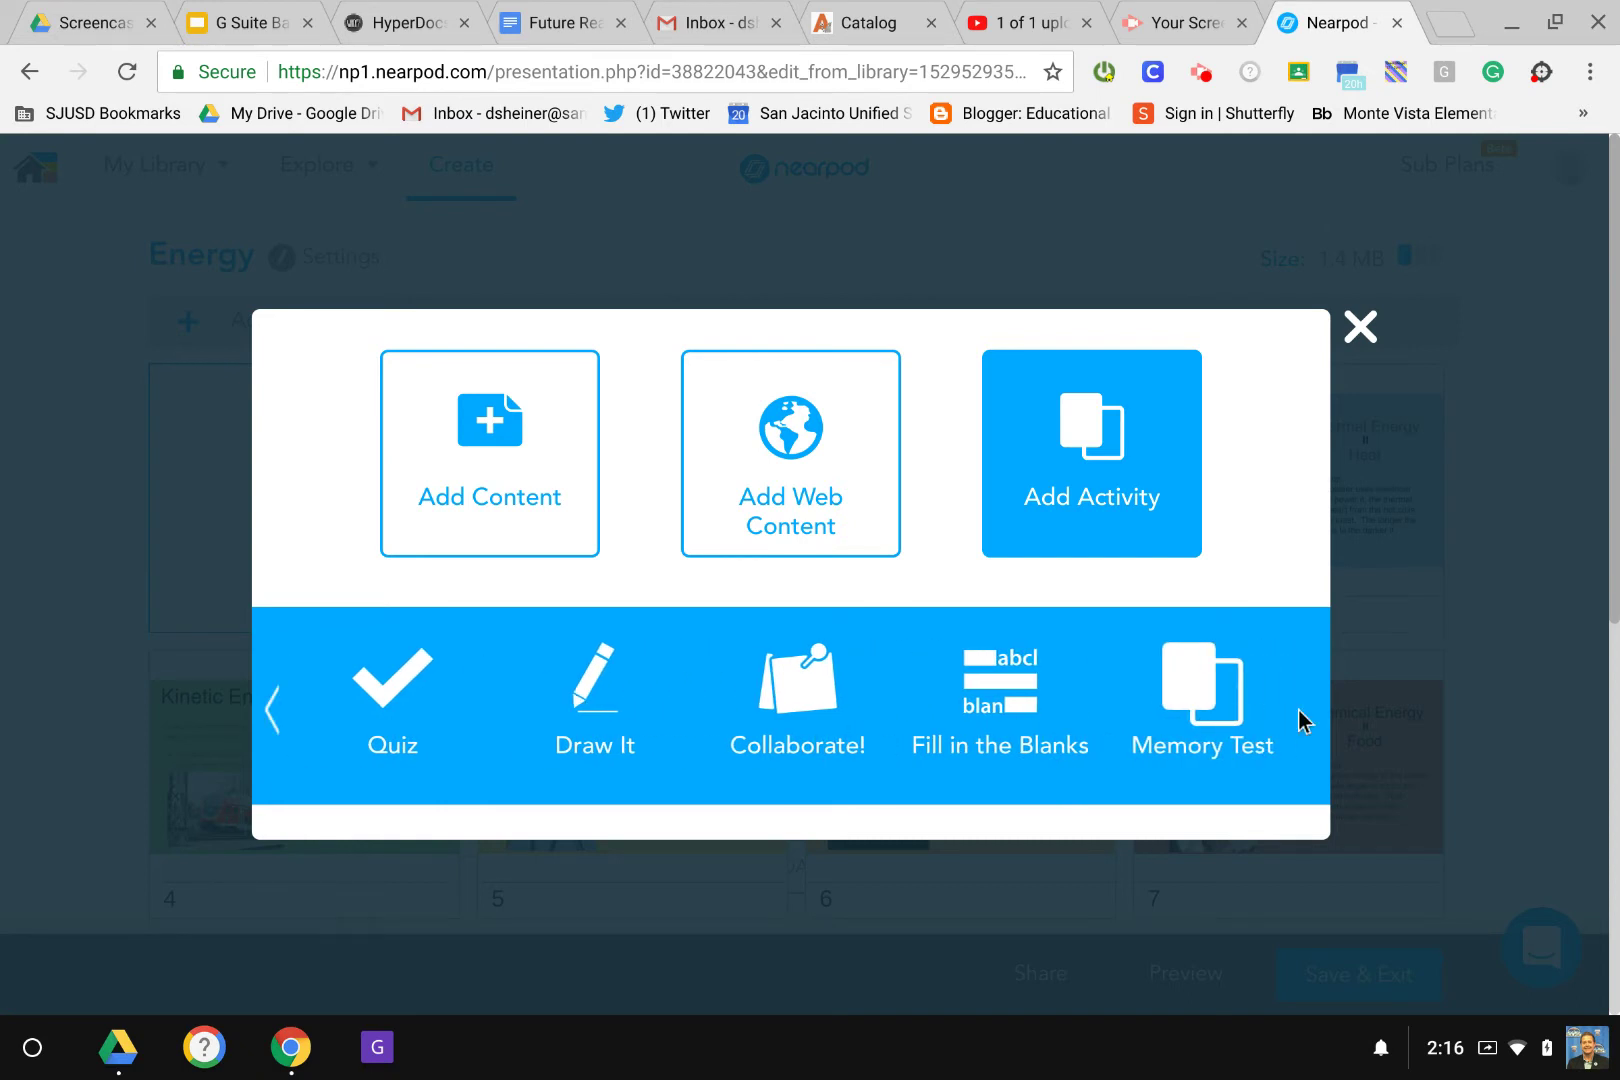
{"action": "left_click", "coordinate": [378, 684]}
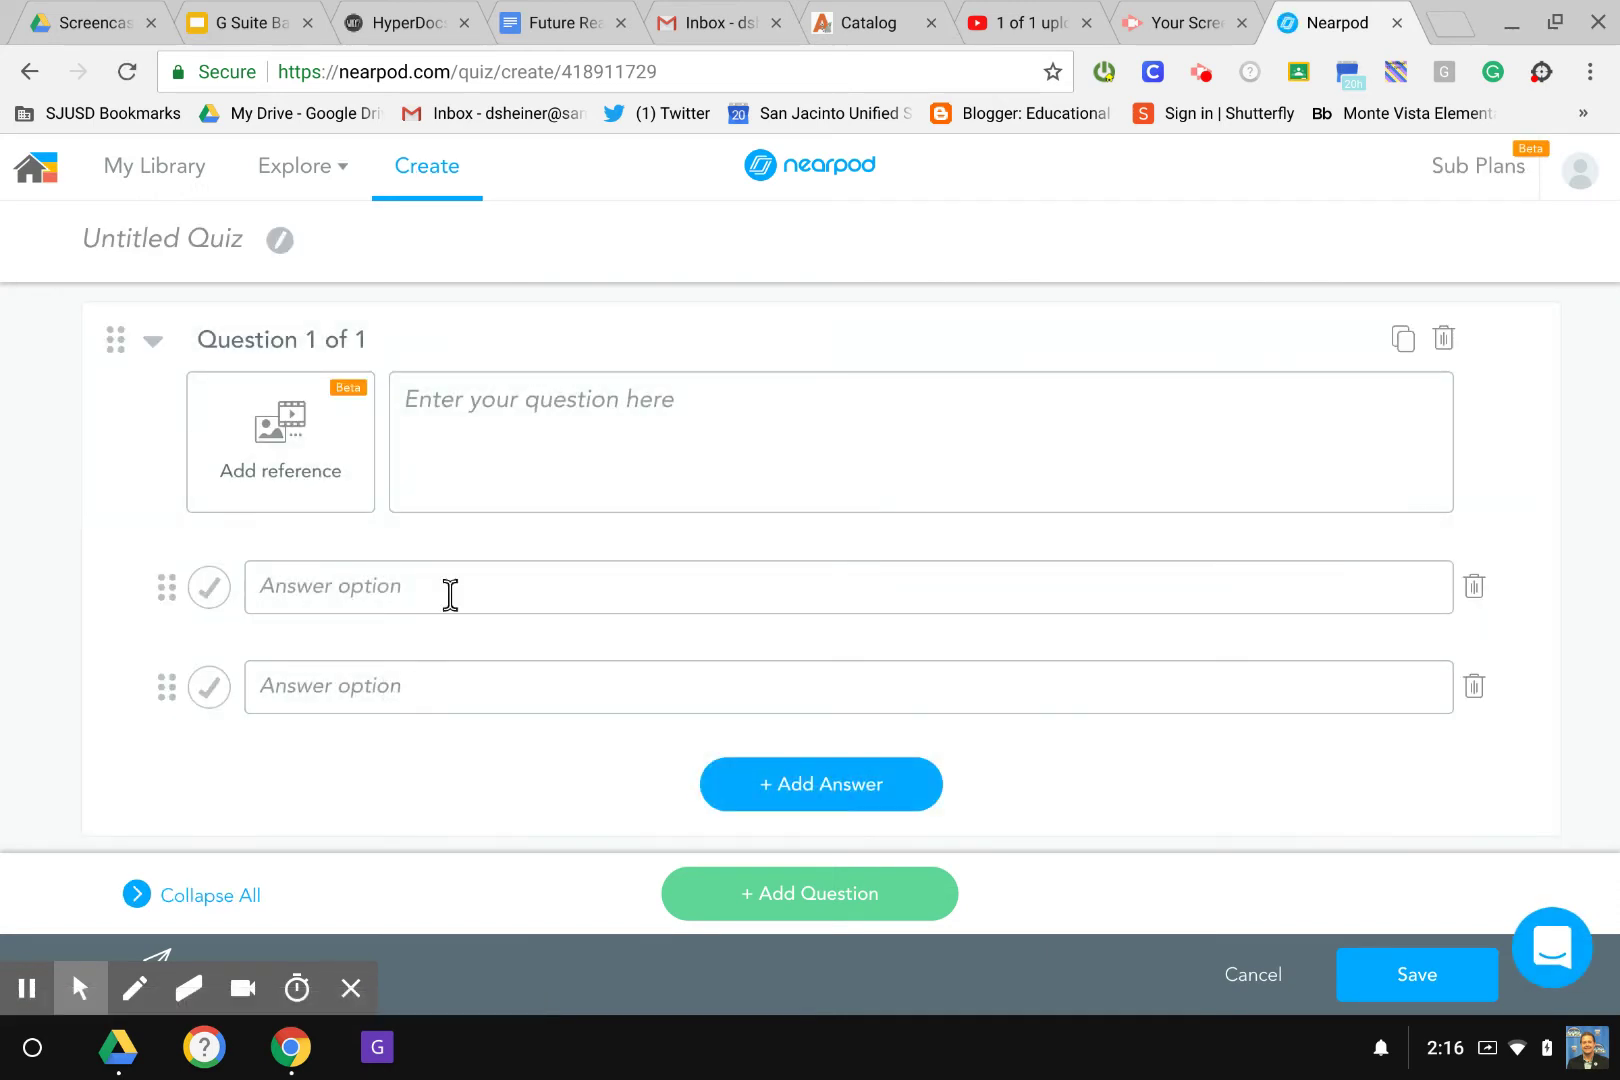
- Write the question 'Question 1' with the answers True and False
{"action": "left_click", "coordinate": [567, 410]}
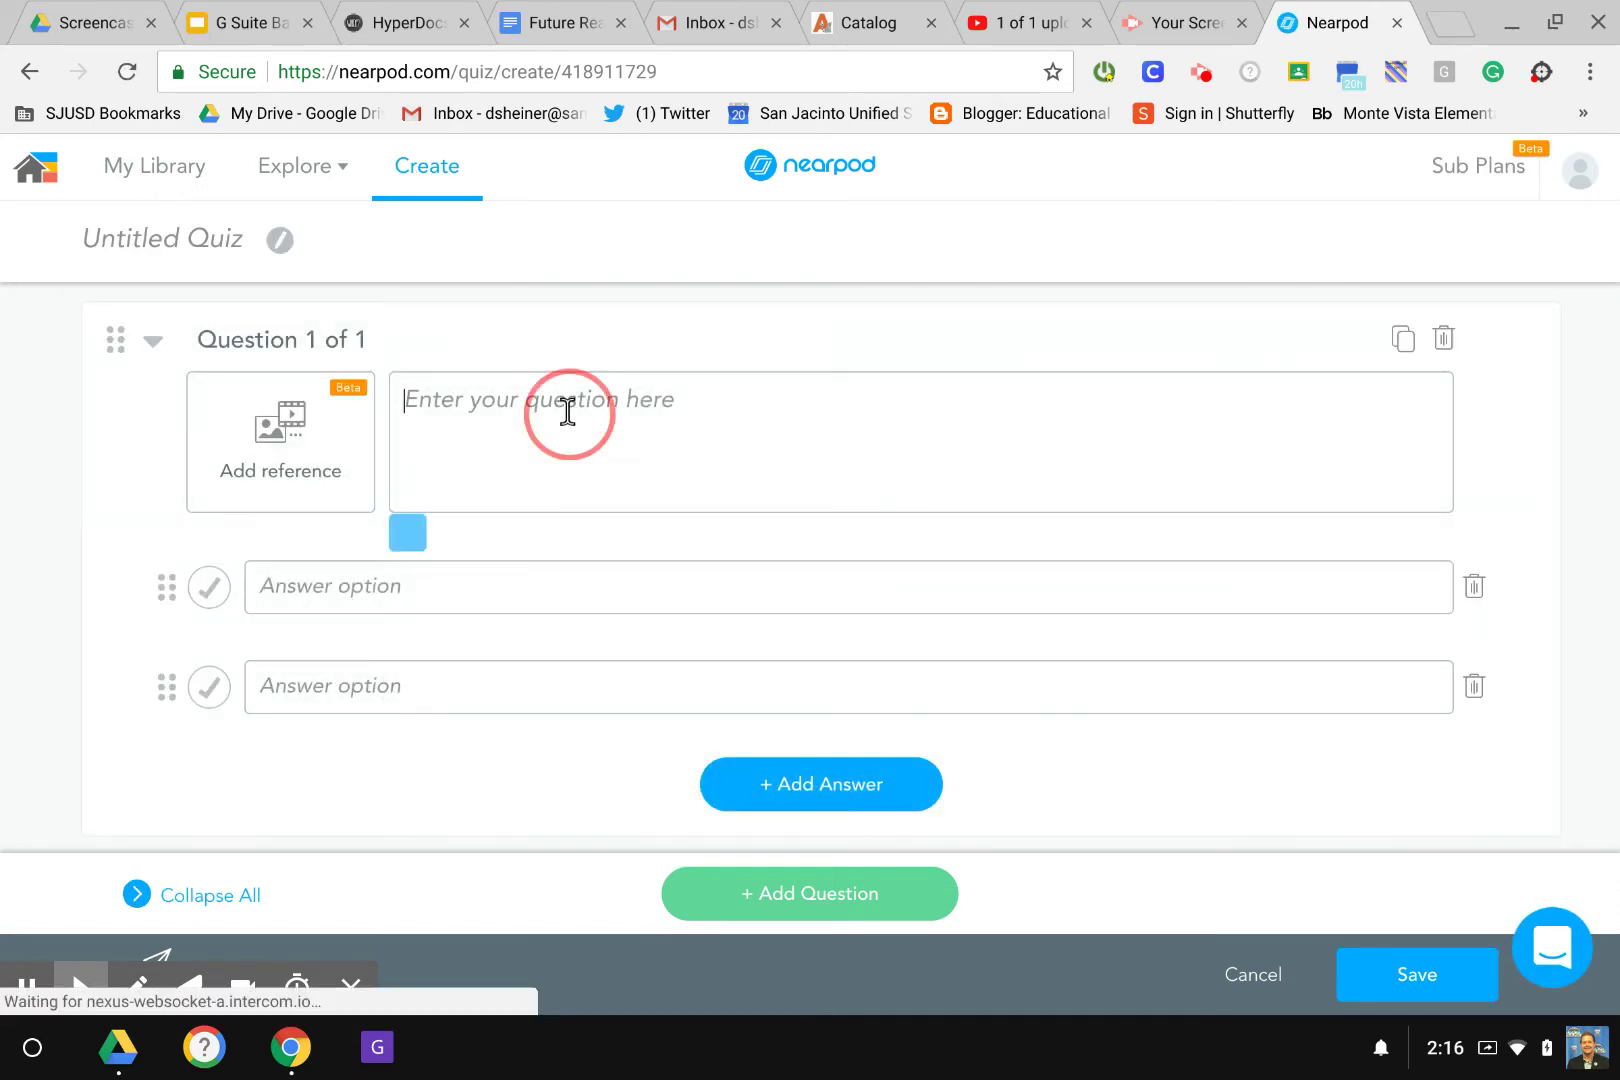
{"action": "type", "text": "Qesu"}
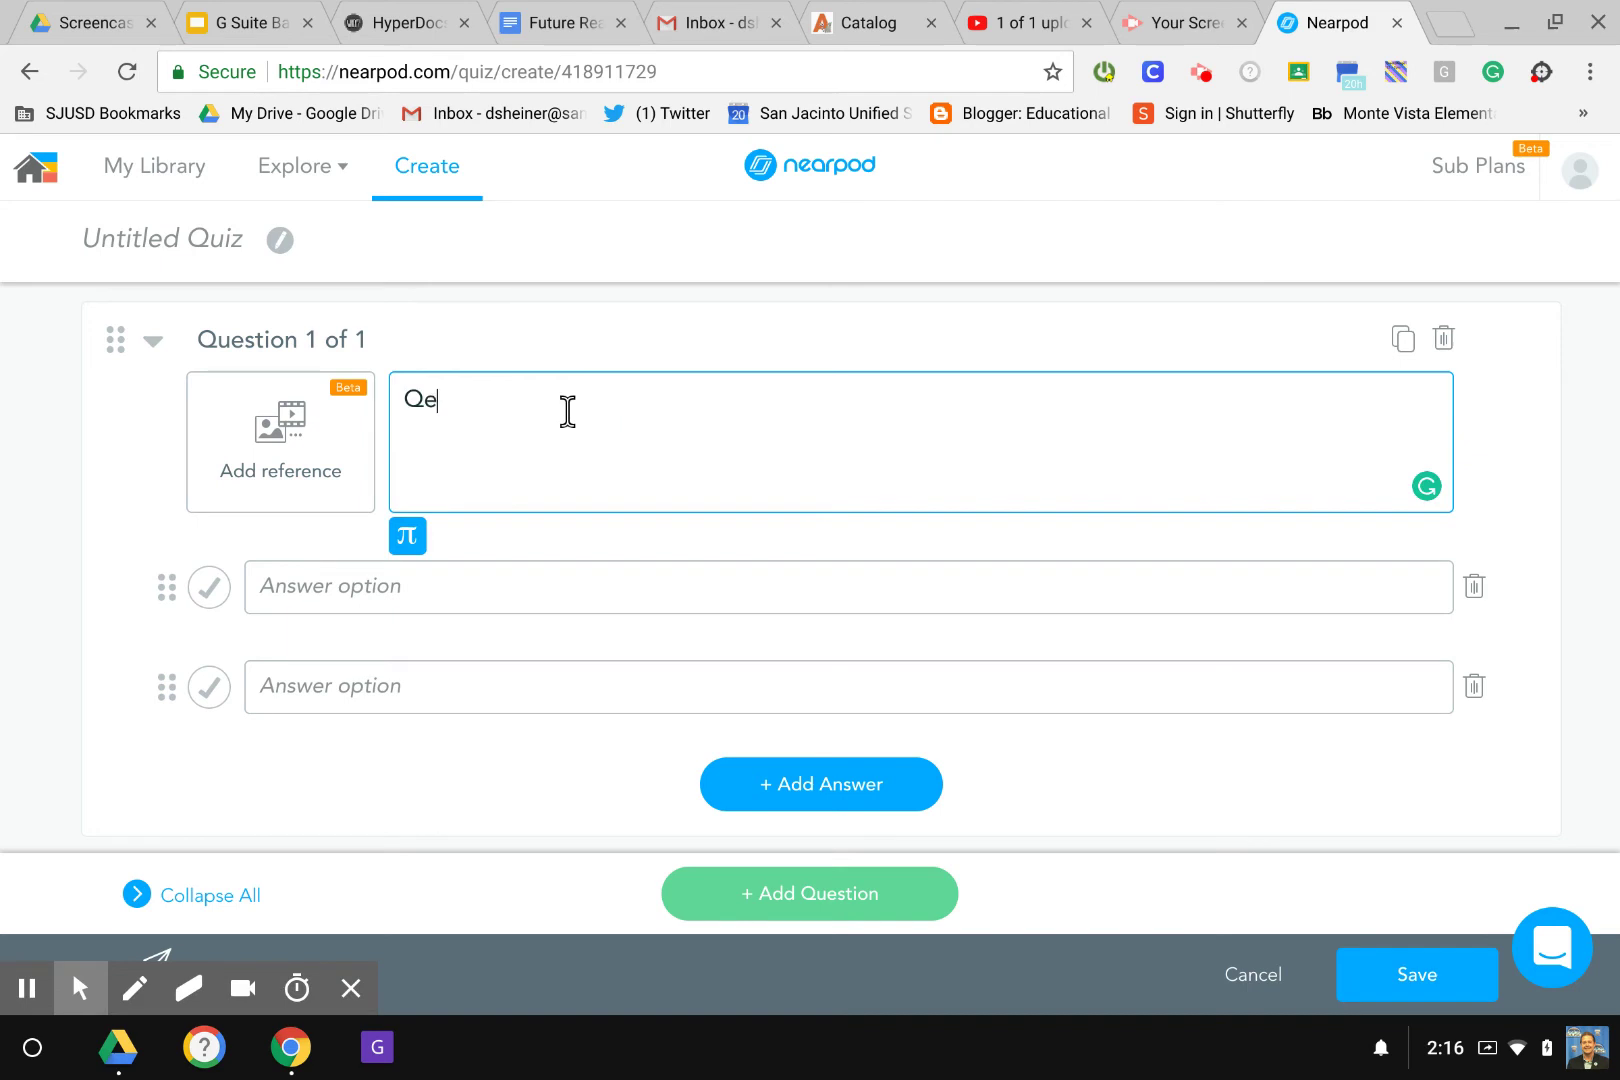
{"action": "key", "text": "BackSpace"}
{"action": "key", "text": "BackSpace"}
{"action": "key", "text": "BackSpace"}
{"action": "type", "text": "uestion 1"}
{"action": "left_click", "coordinate": [500, 596]}
{"action": "type", "text": "True"}
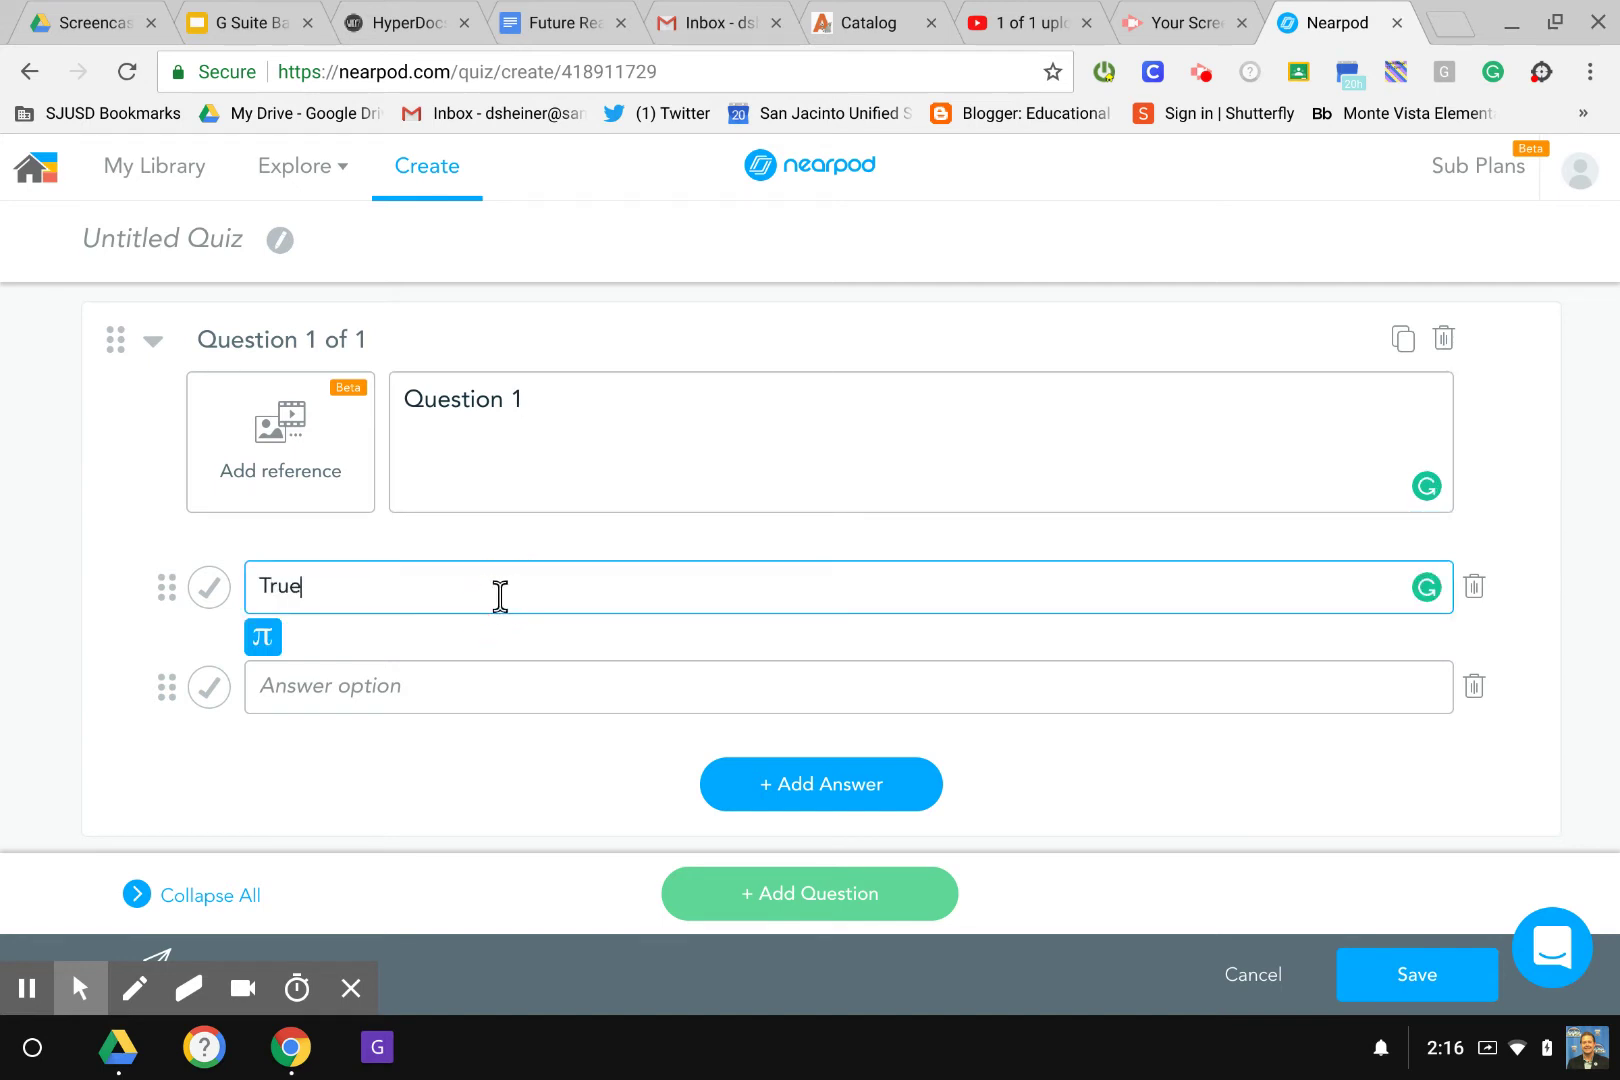
{"action": "left_click", "coordinate": [435, 690]}
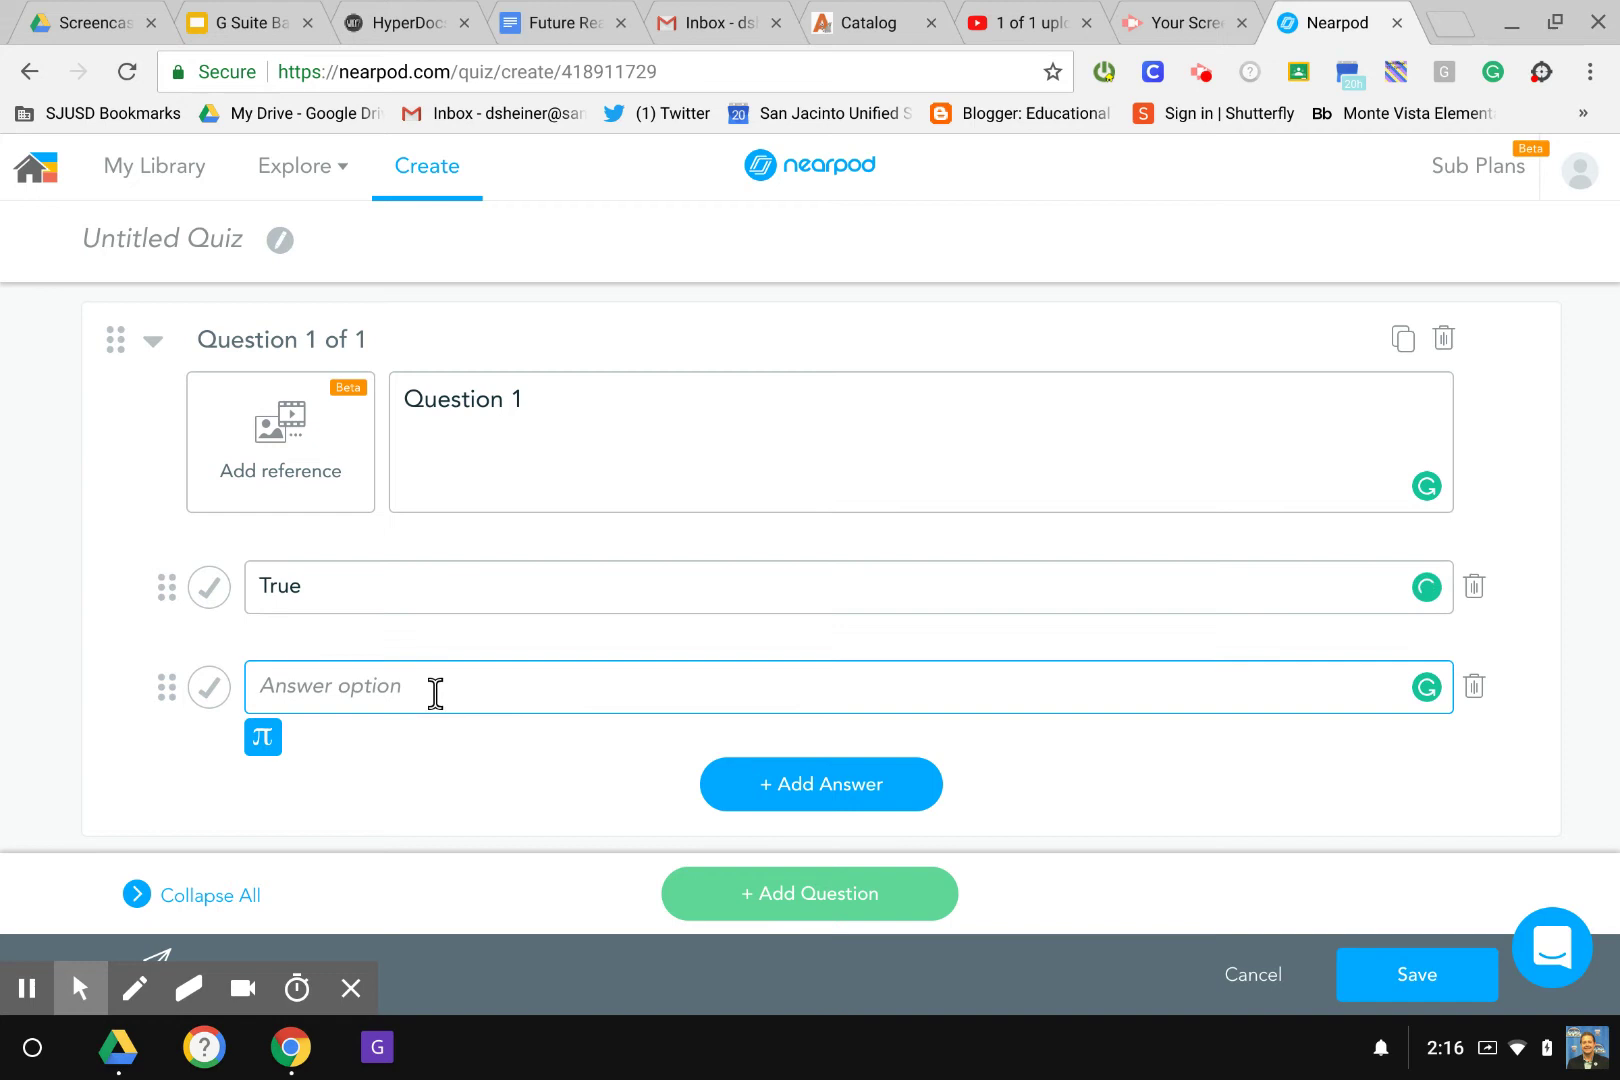
{"action": "type", "text": "False"}
- Remove the extra empty answer rows and mark True as the correct answer
{"action": "left_click", "coordinate": [795, 790]}
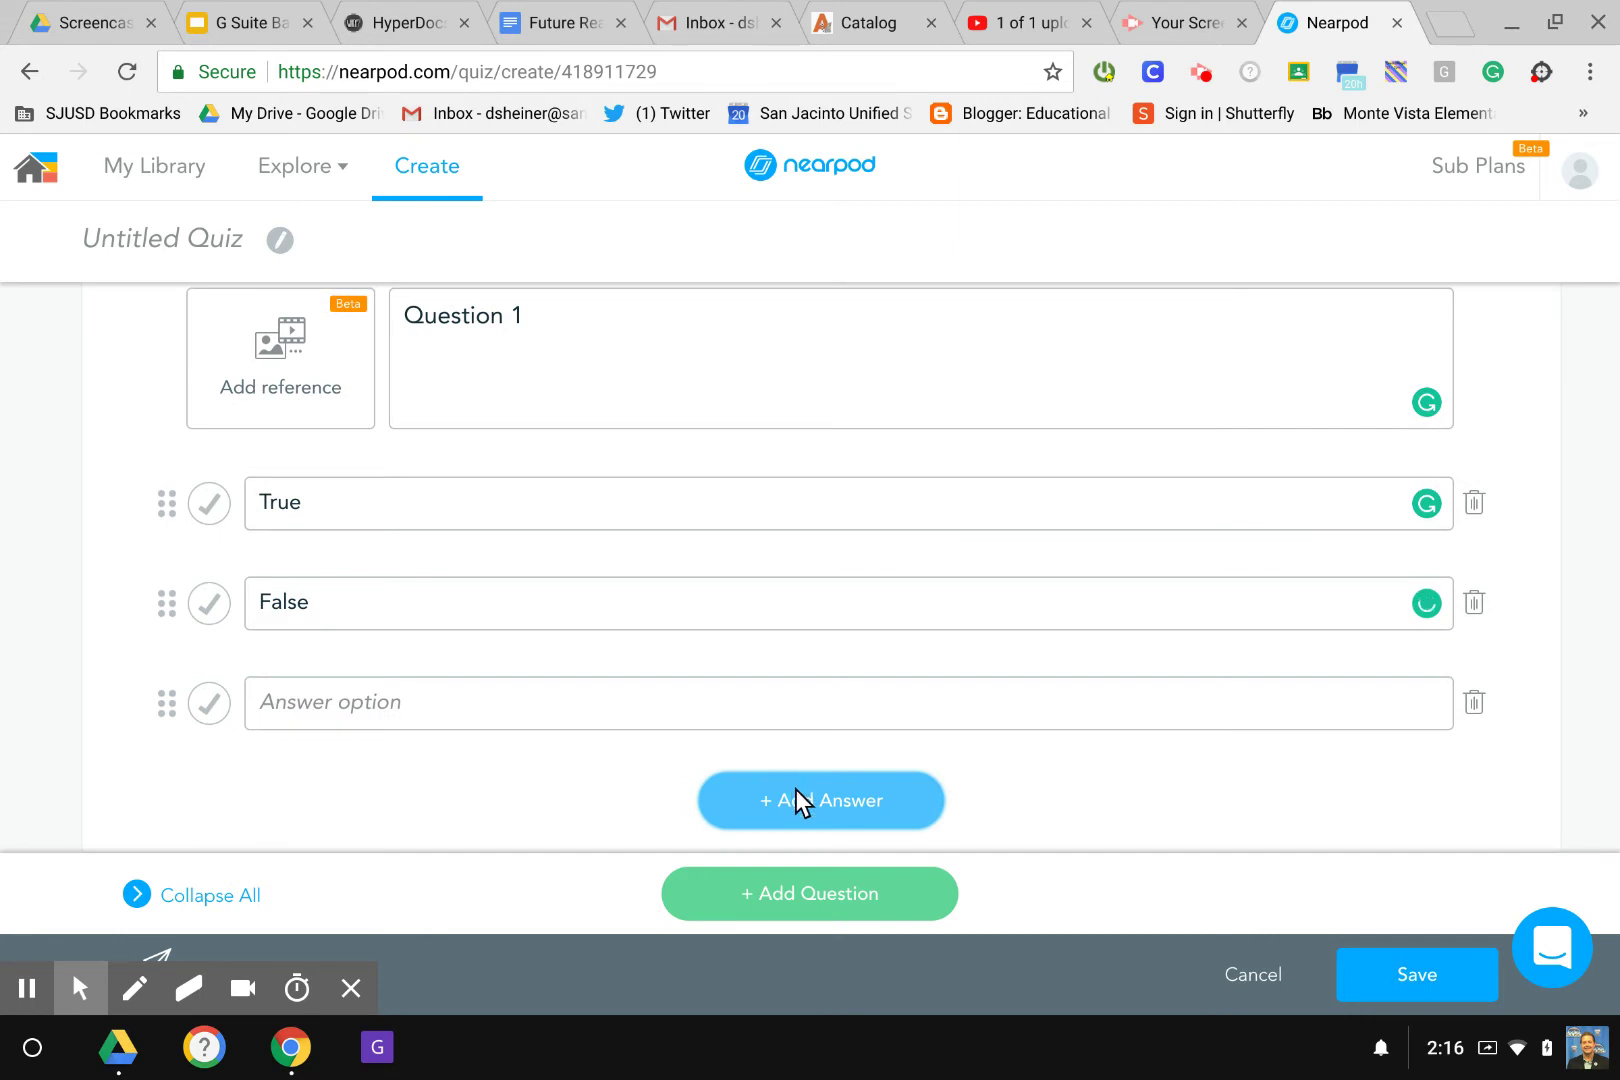
{"action": "left_click", "coordinate": [796, 788]}
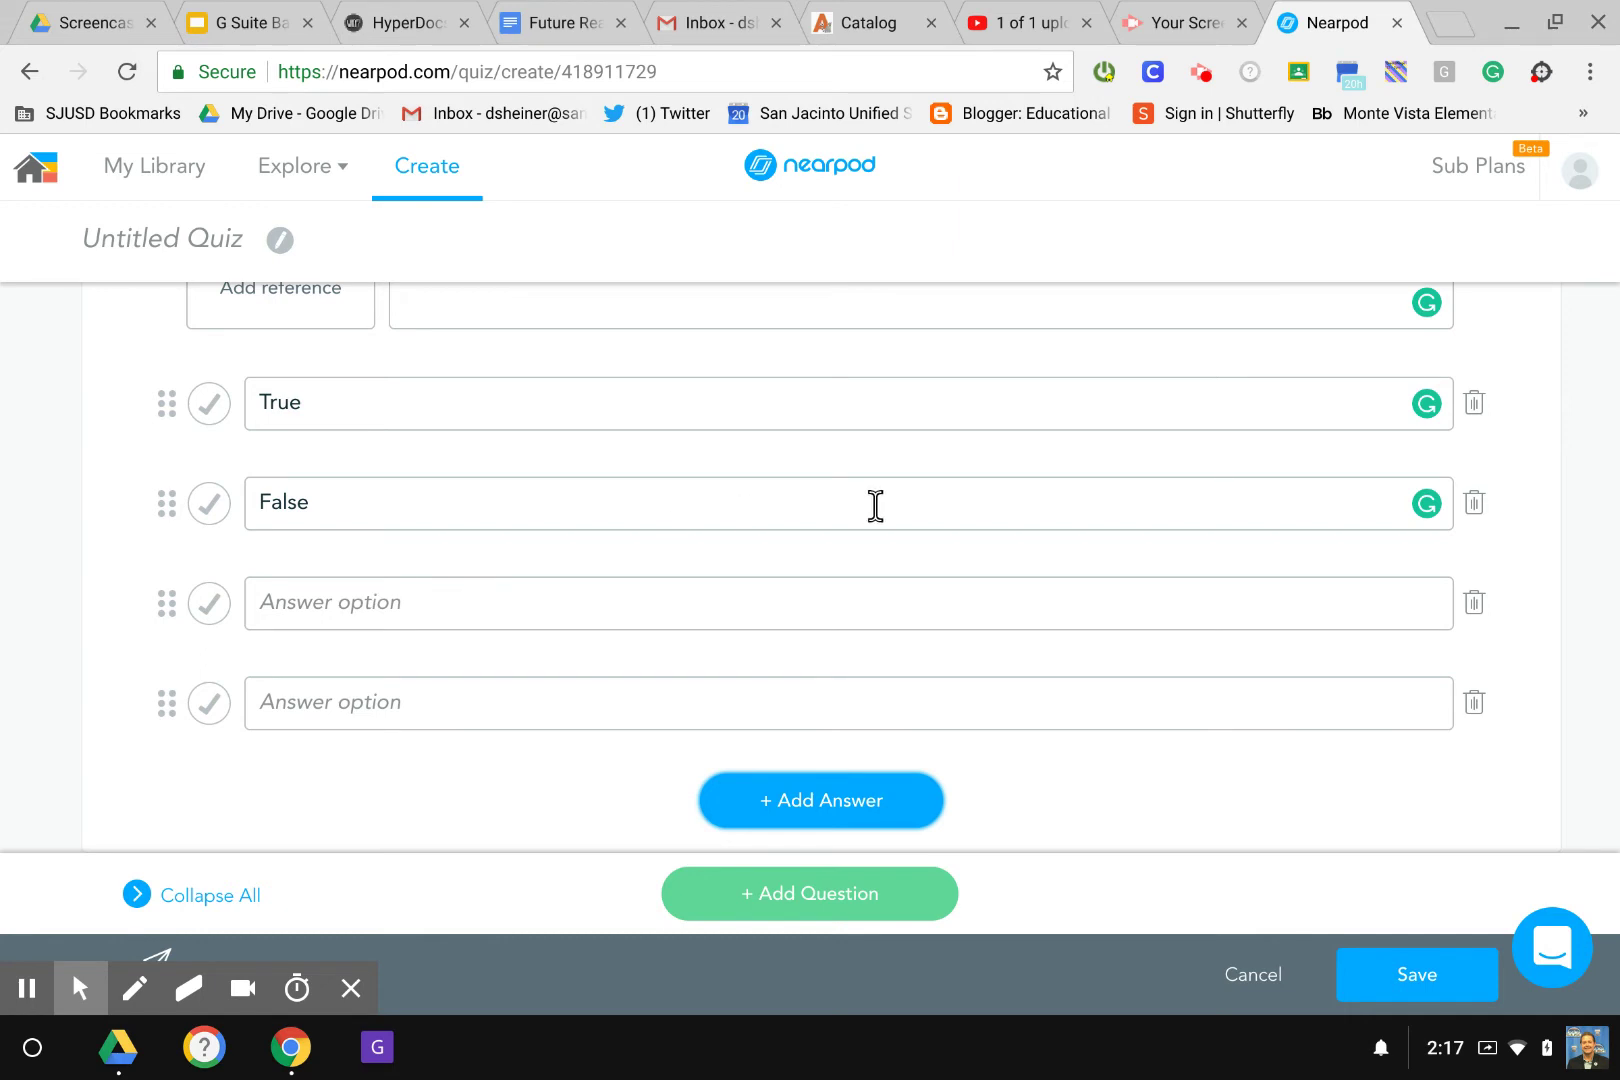
{"action": "left_click", "coordinate": [1474, 703]}
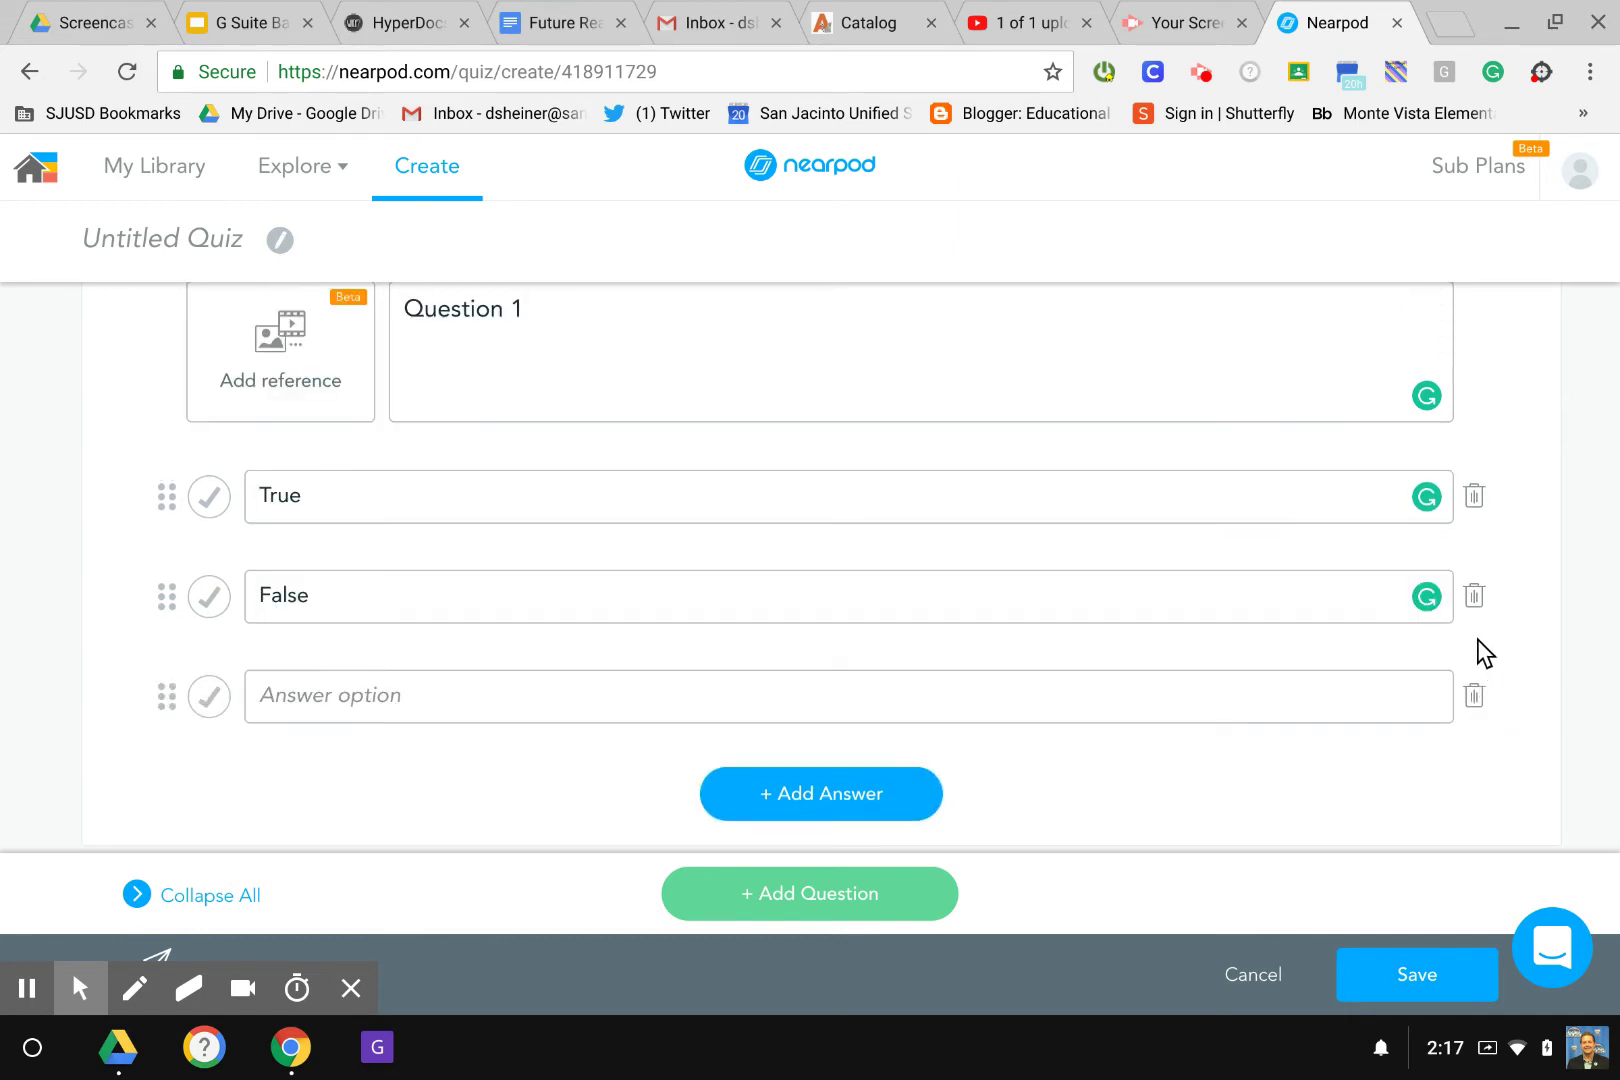
{"action": "left_click", "coordinate": [1473, 701]}
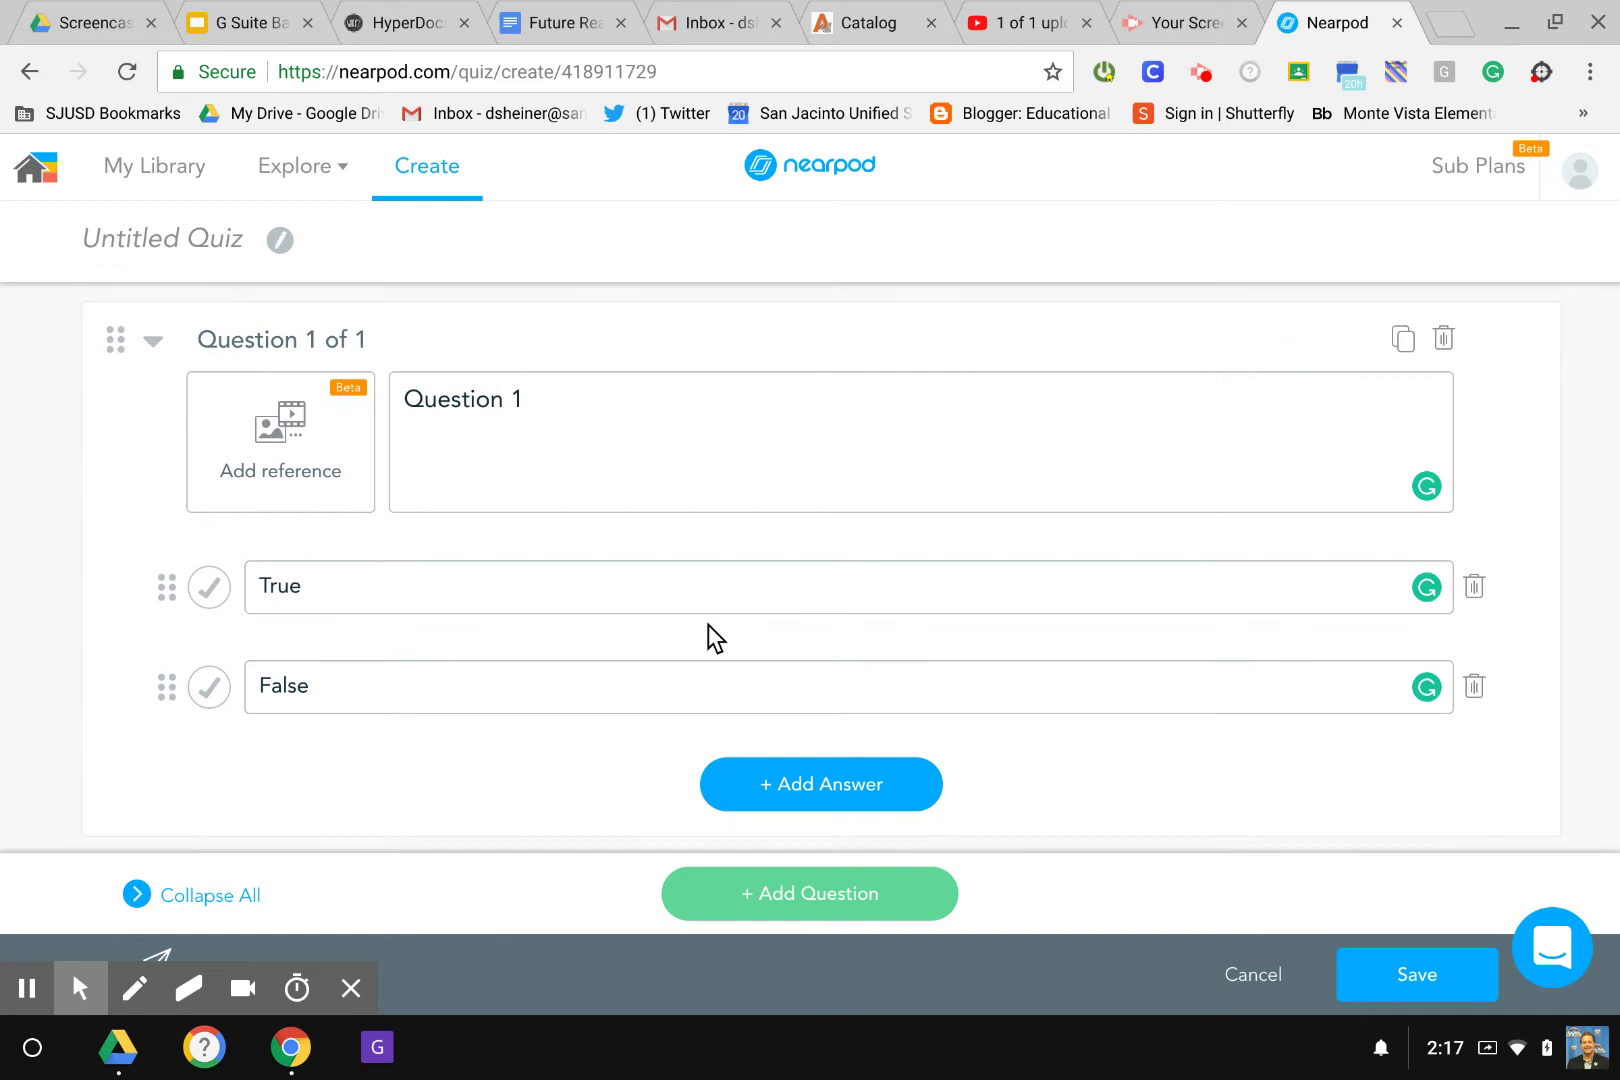
{"action": "left_click", "coordinate": [210, 588]}
{"action": "left_click", "coordinate": [211, 594]}
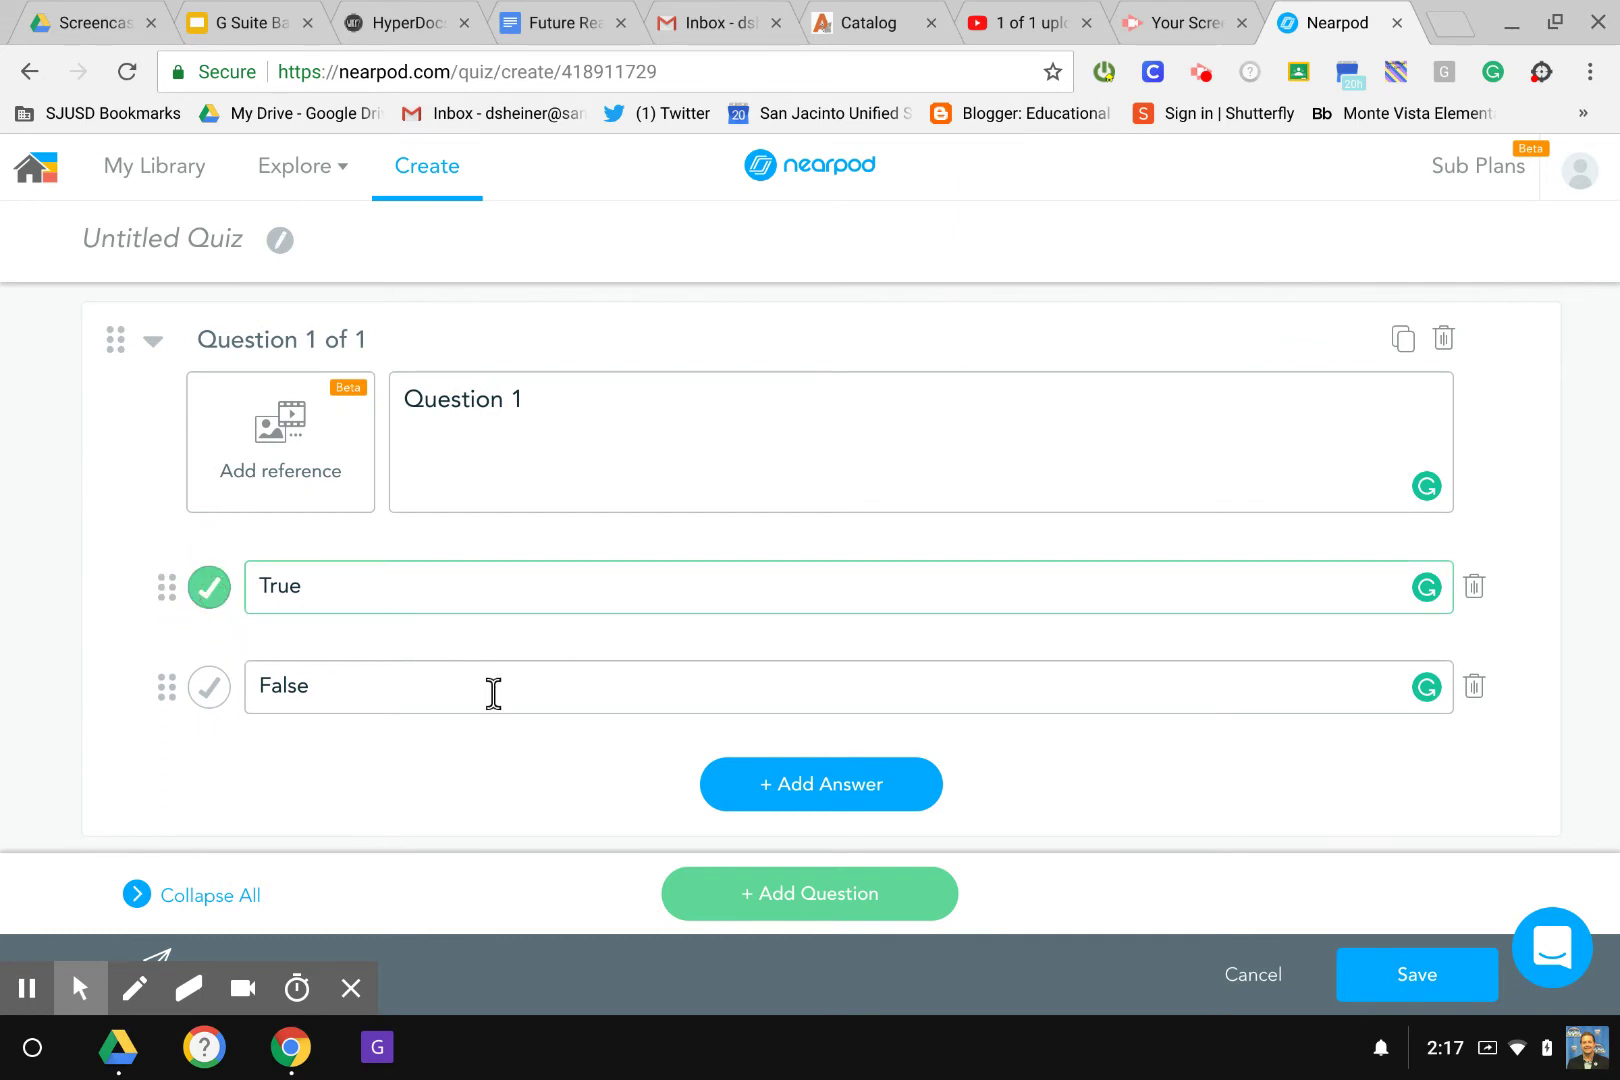
- Add 'Question 2' with answers True and False, key it to False, and save the quiz
{"action": "left_click", "coordinate": [813, 893]}
{"action": "left_click", "coordinate": [710, 405]}
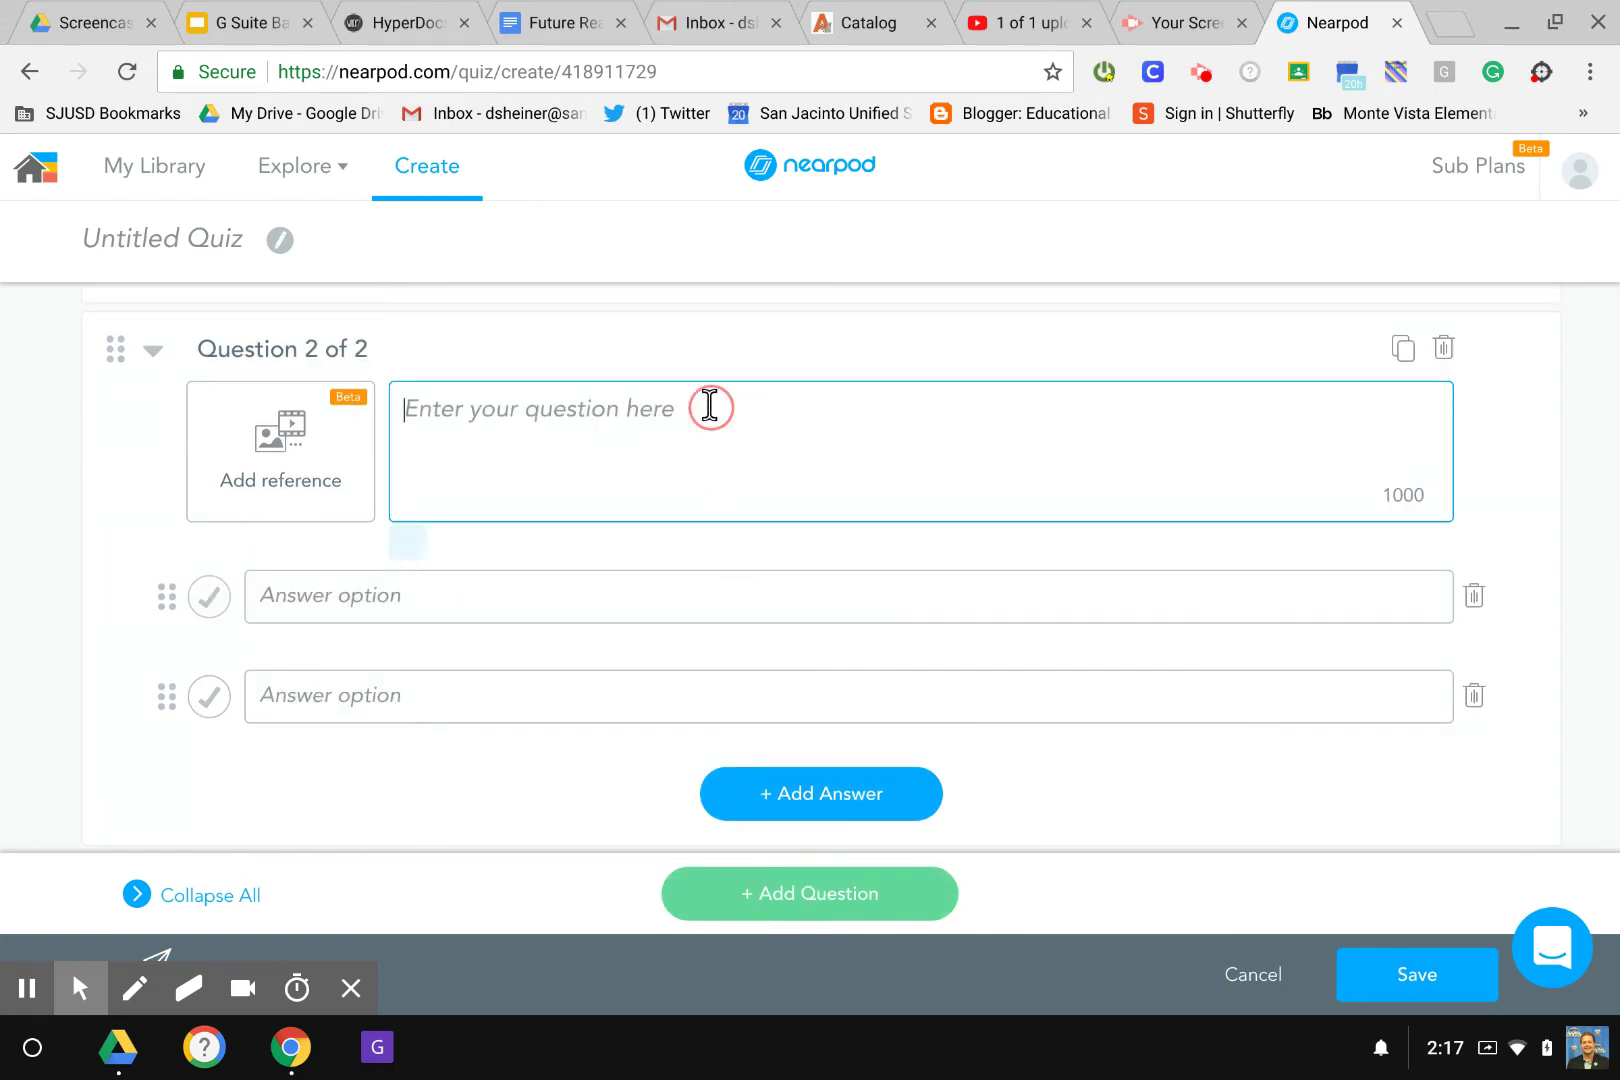
{"action": "type", "text": "Questi"}
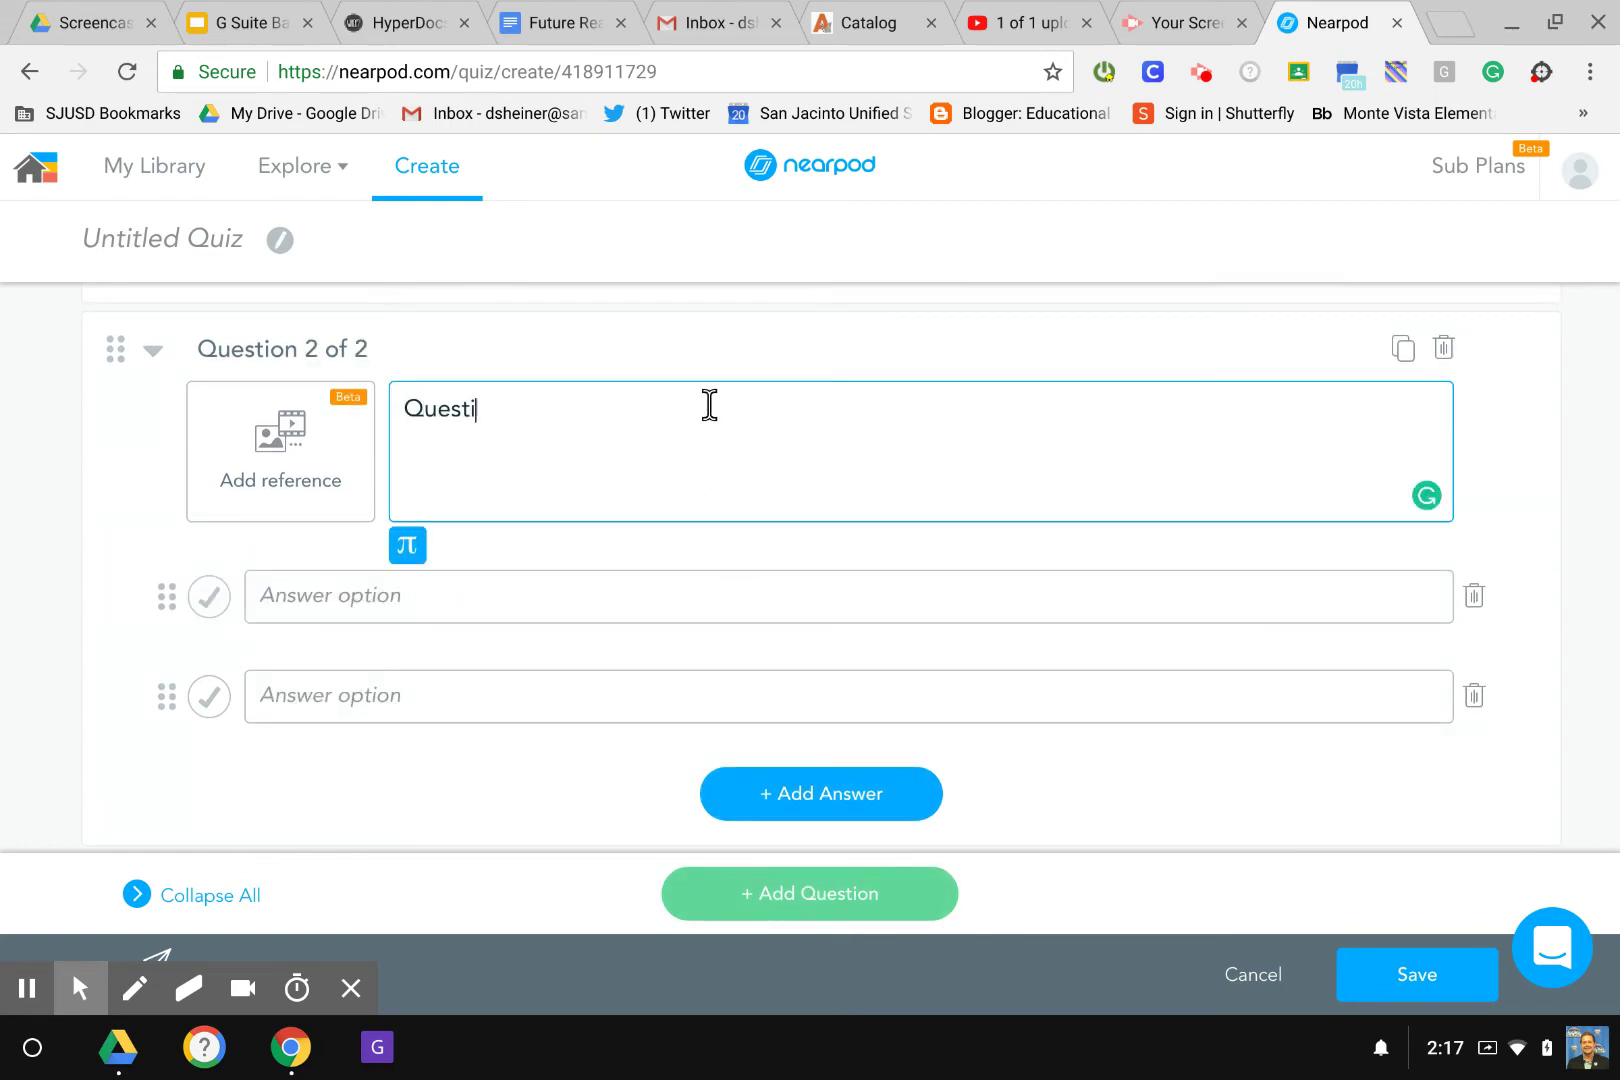
{"action": "type", "text": "on 2"}
{"action": "left_click", "coordinate": [528, 597]}
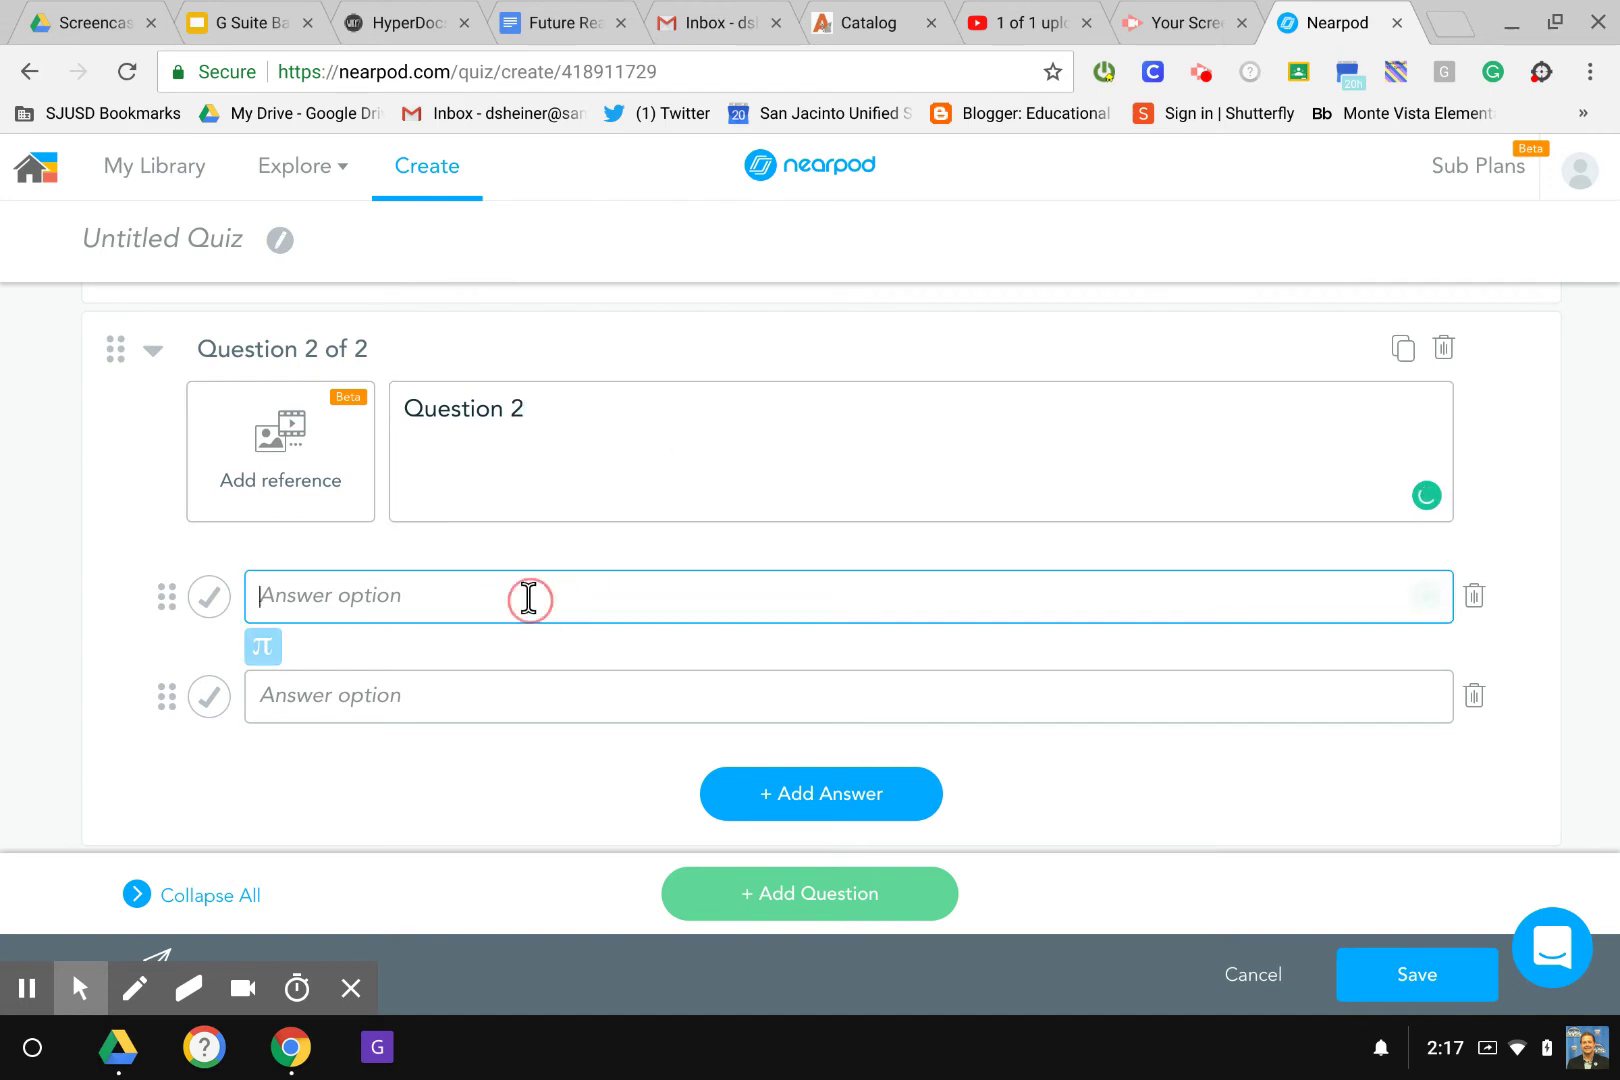
{"action": "type", "text": "True"}
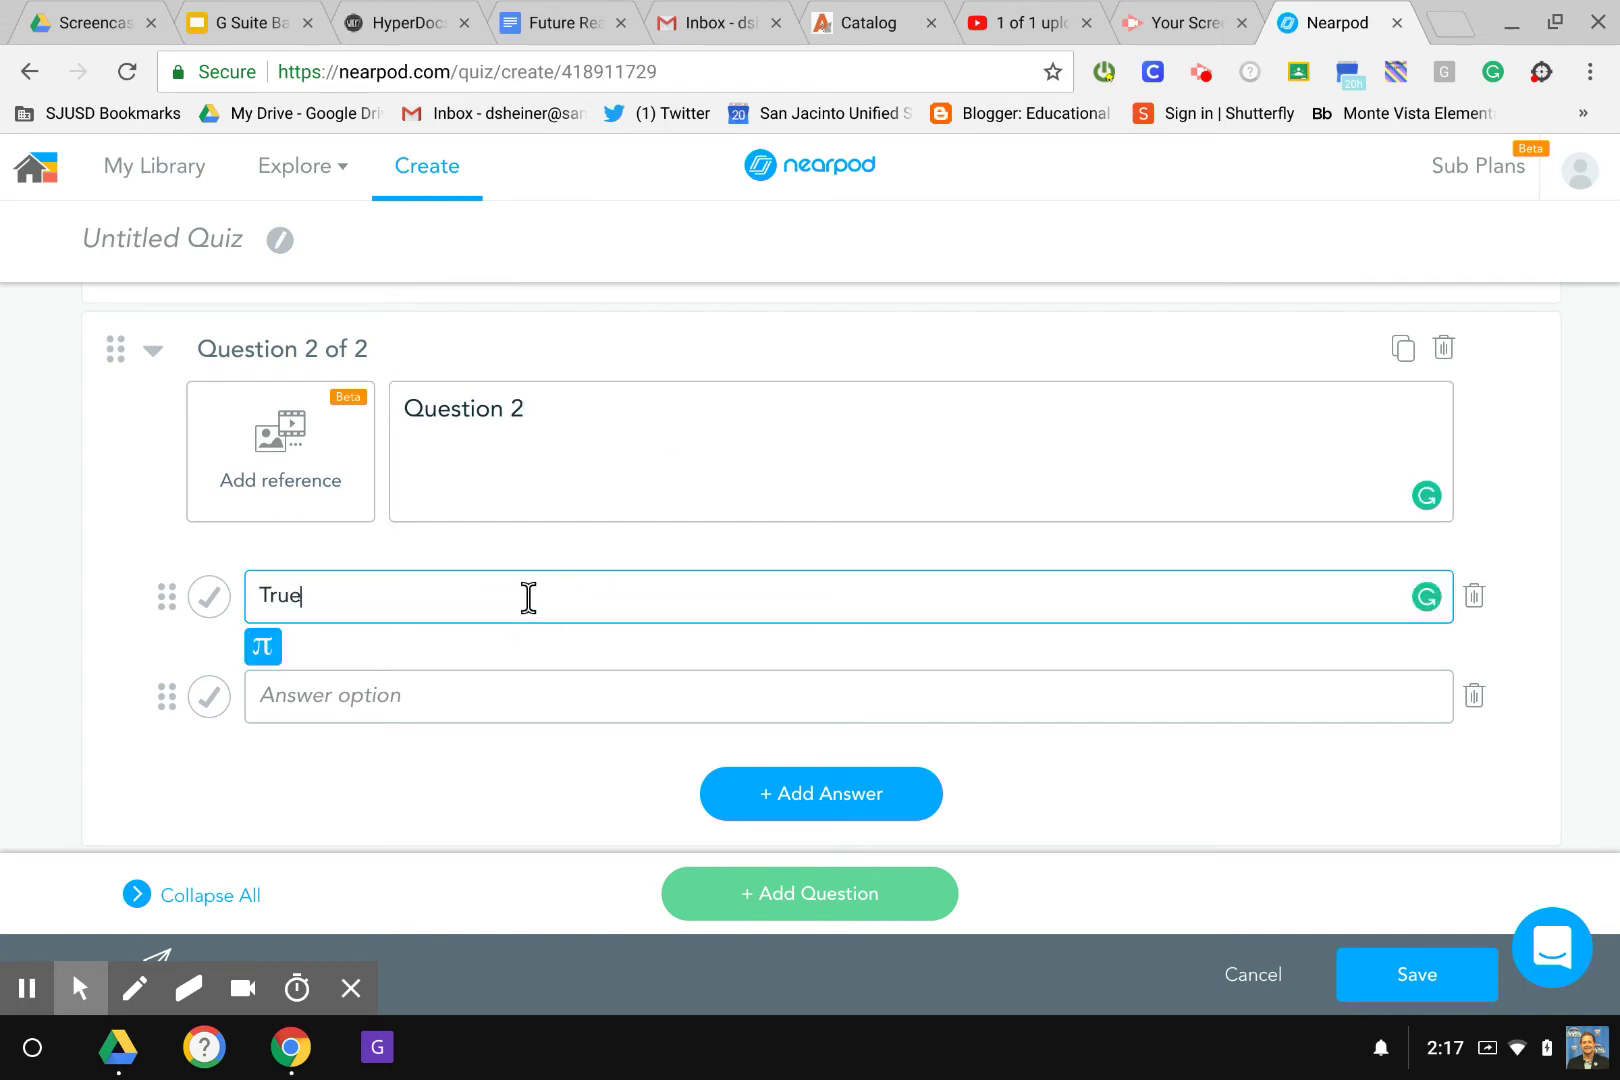
{"action": "left_click", "coordinate": [498, 693]}
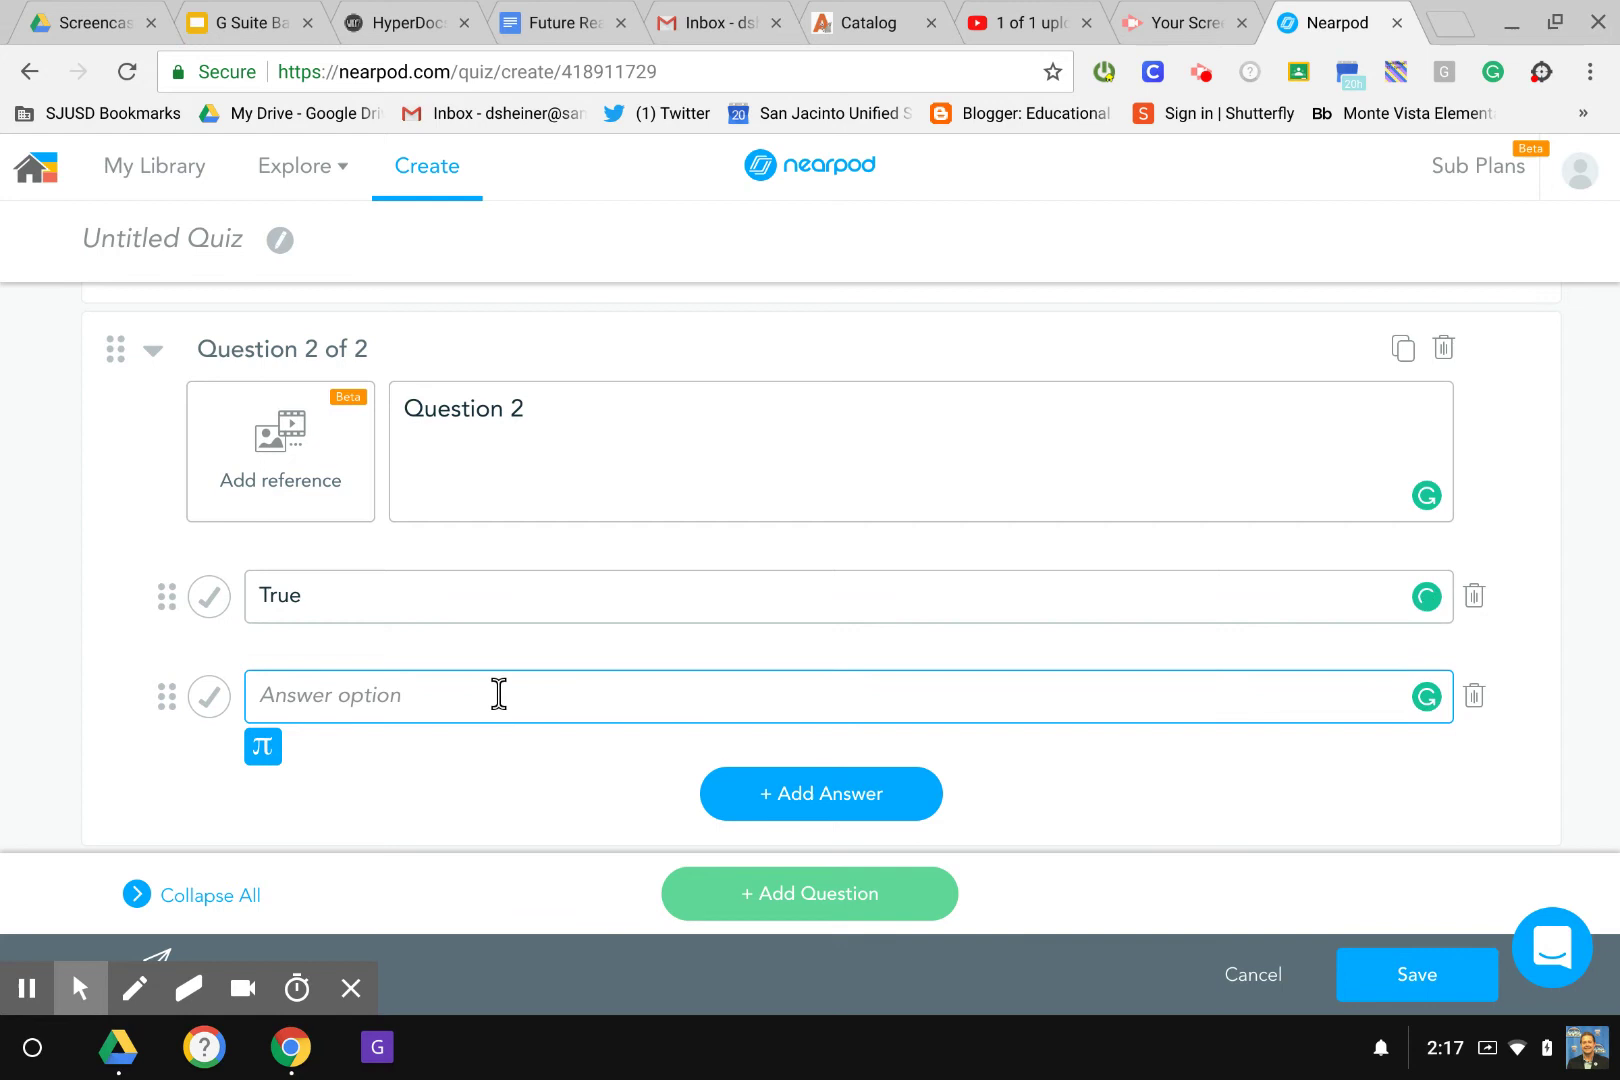
{"action": "type", "text": "True"}
{"action": "key", "text": "BackSpace"}
{"action": "key", "text": "BackSpace"}
{"action": "key", "text": "BackSpace"}
{"action": "key", "text": "BackSpace"}
{"action": "type", "text": "False"}
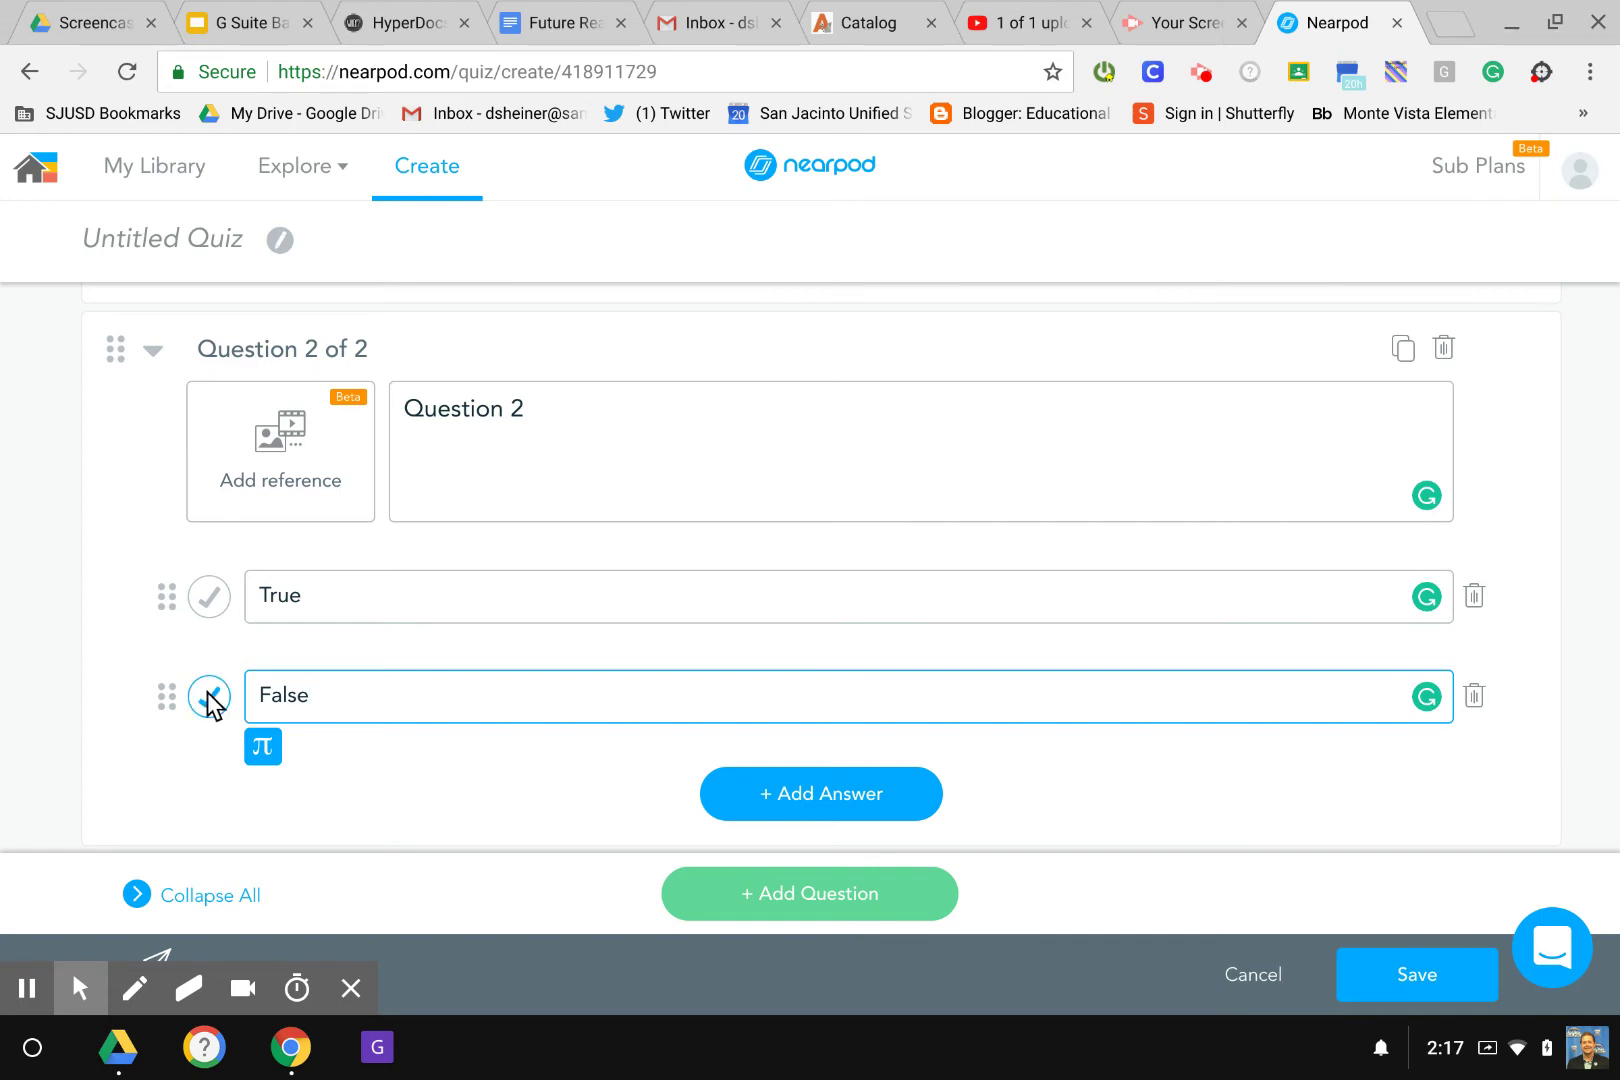
{"action": "left_click", "coordinate": [209, 697]}
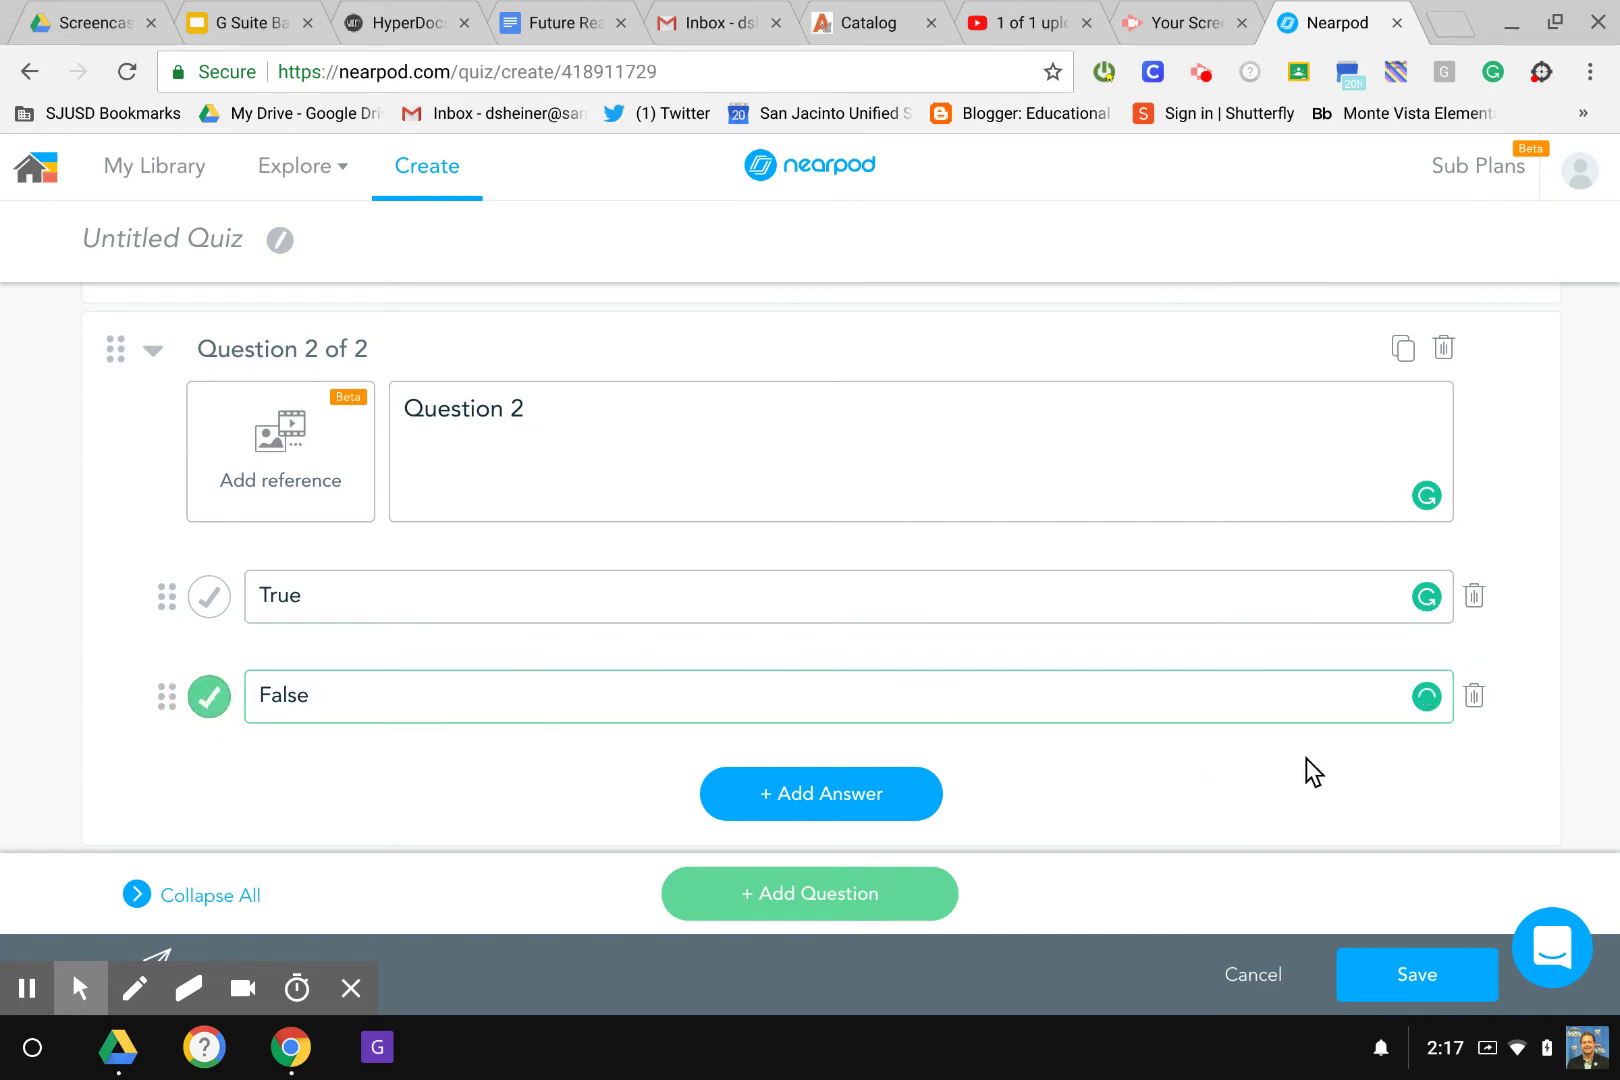
{"action": "left_click", "coordinate": [1402, 962]}
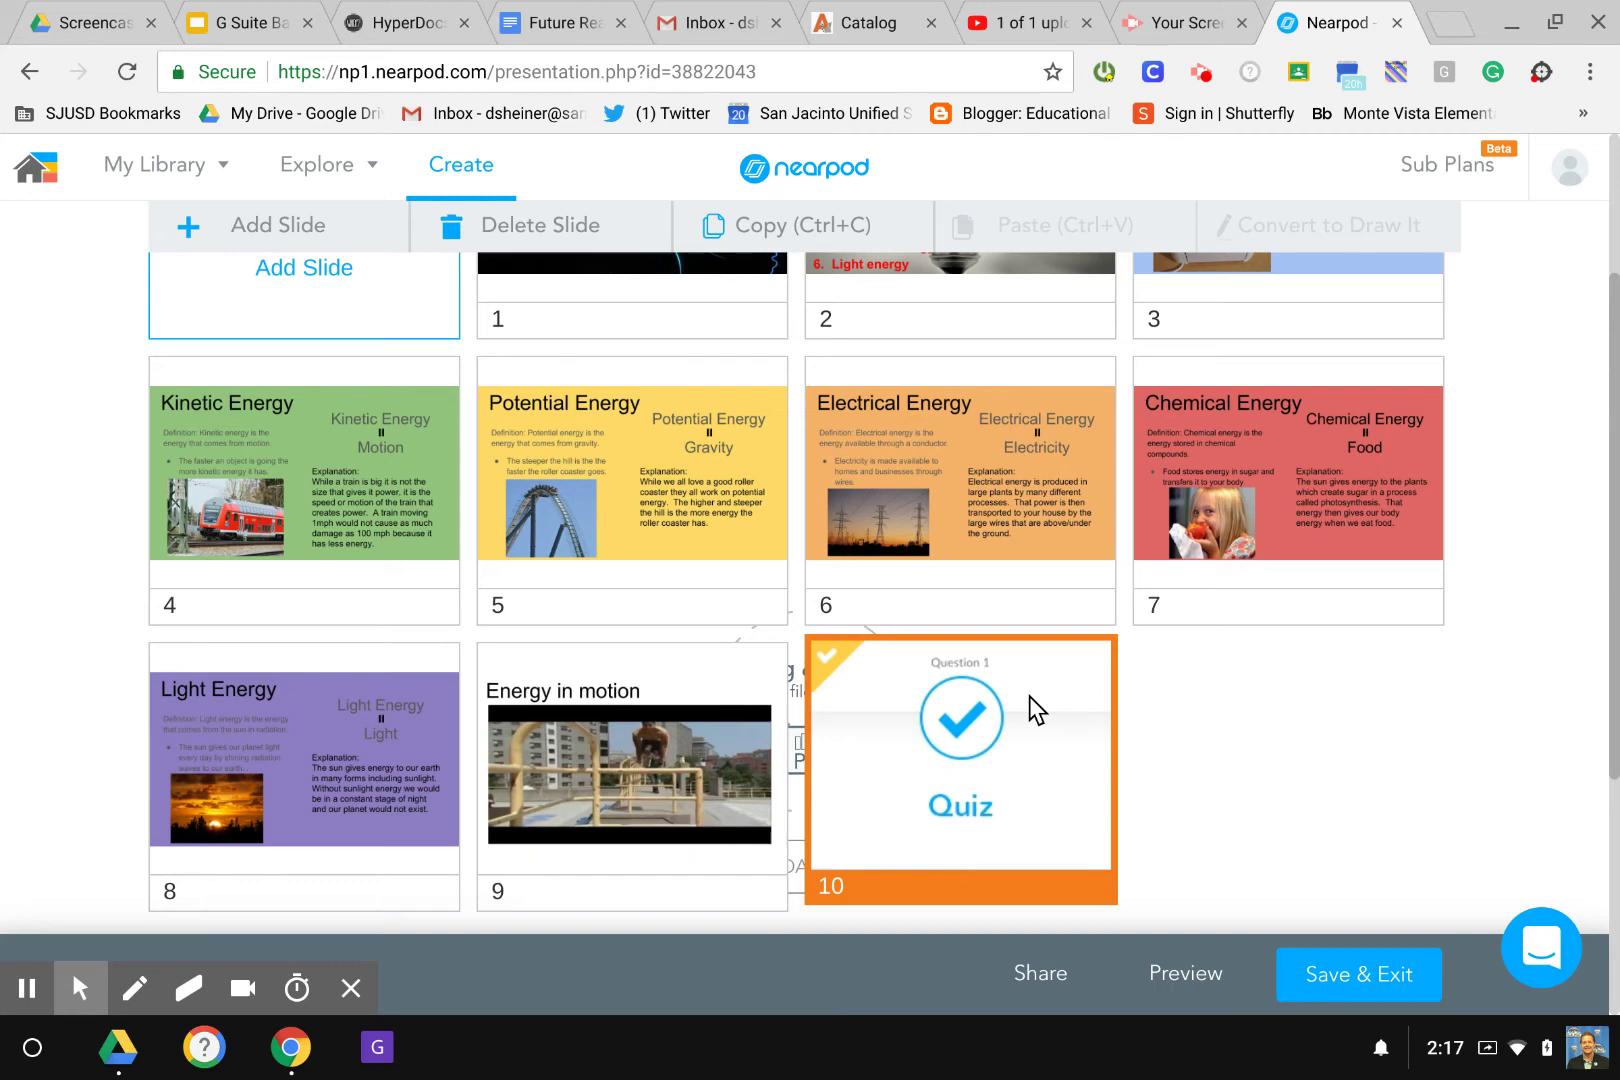
- Drag the Quiz slide from position 10 to position 5, after Kinetic Energy
{"action": "left_click_drag", "start_coordinate": [1029, 696], "coordinate": [685, 427]}
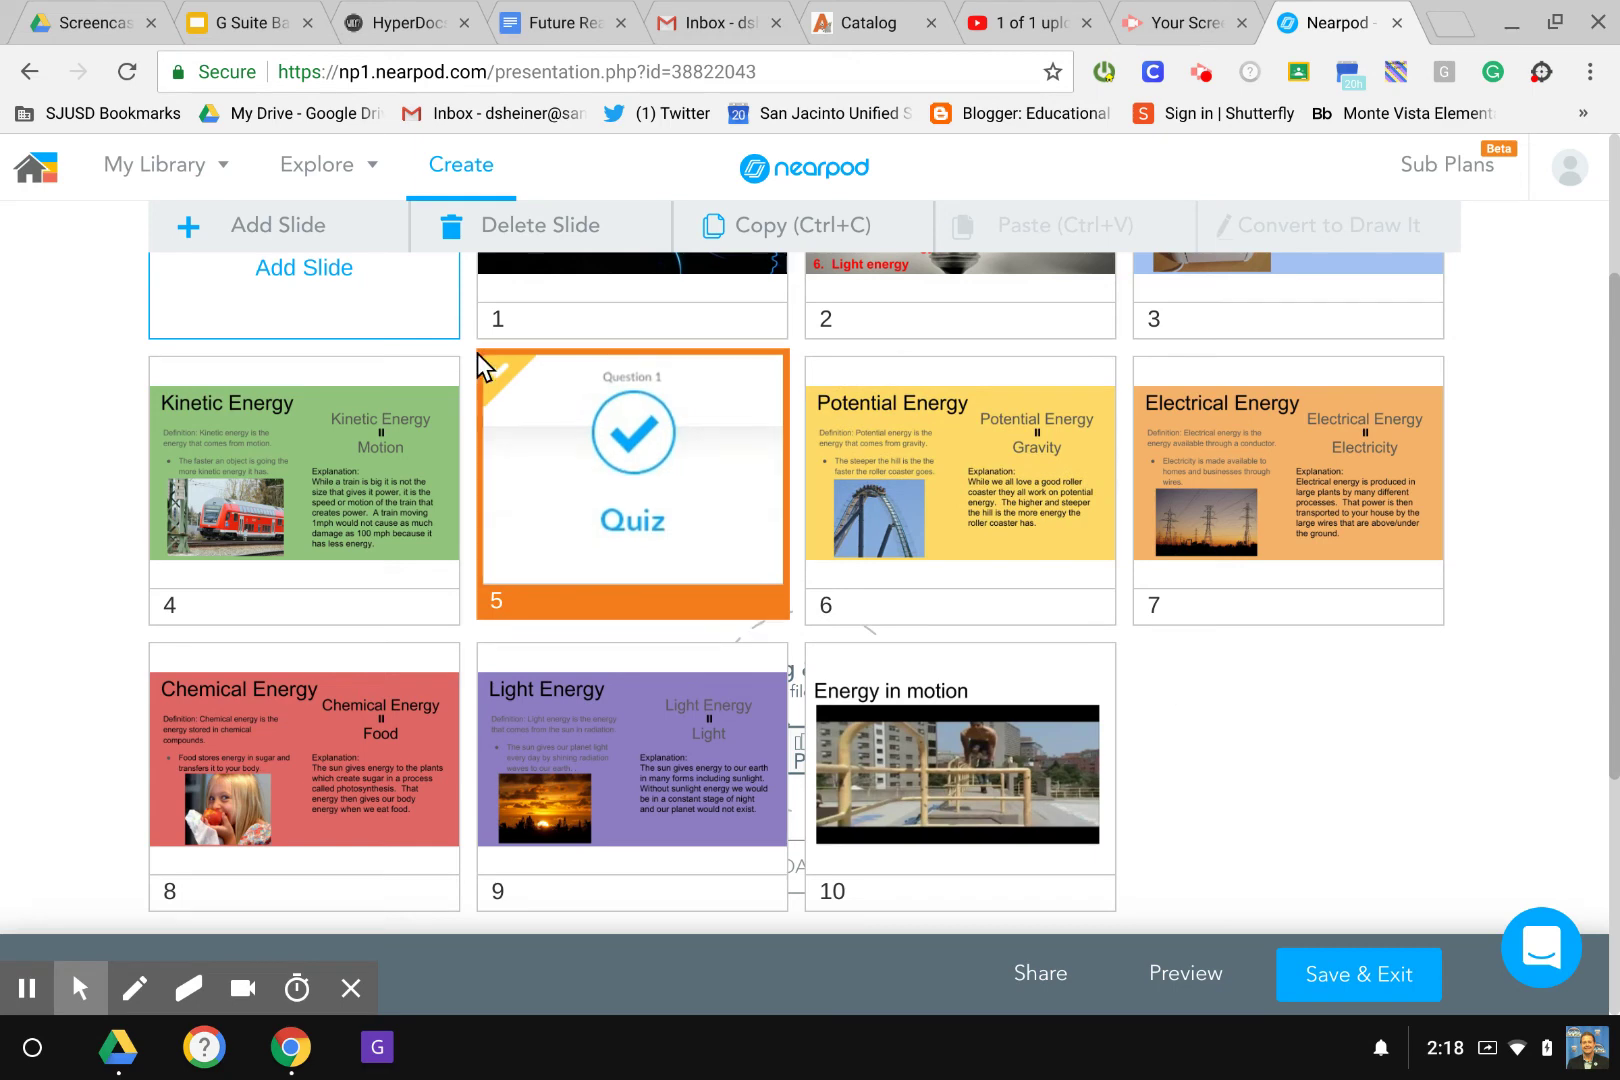
- Add a Collaborate! board titled 'Types of Energy' with description 'List the type of energy you use at home?'
{"action": "left_click", "coordinate": [345, 233]}
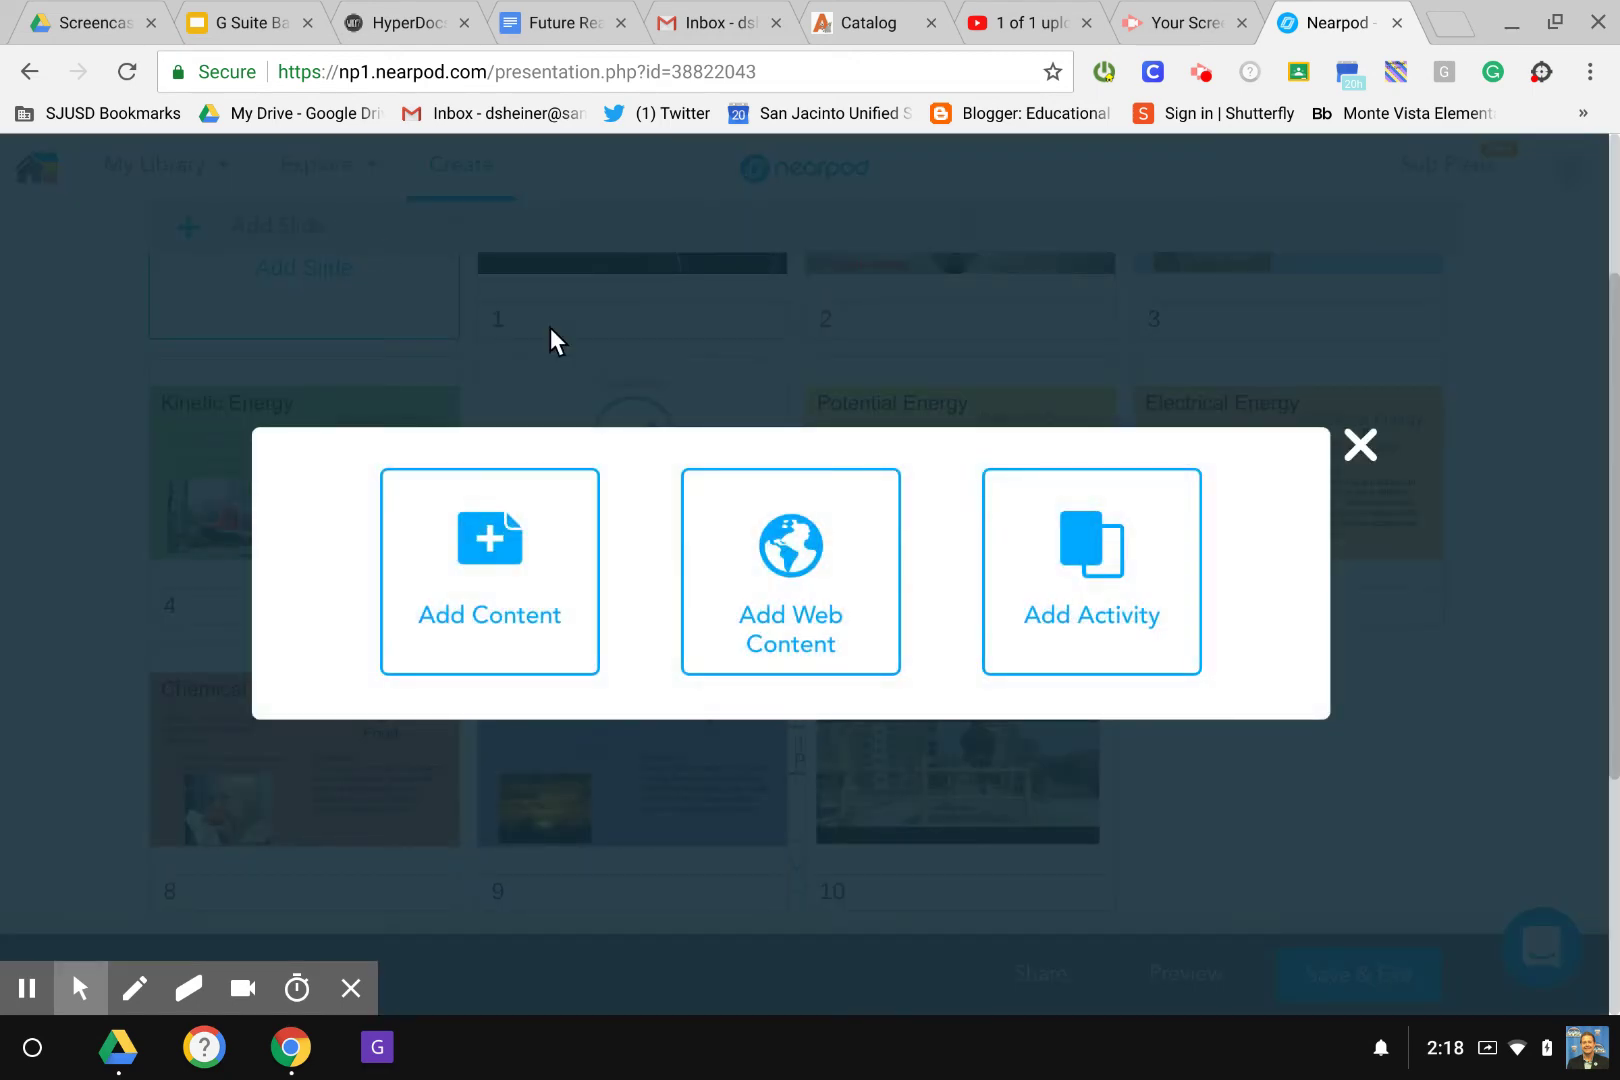
{"action": "left_click", "coordinate": [1120, 568]}
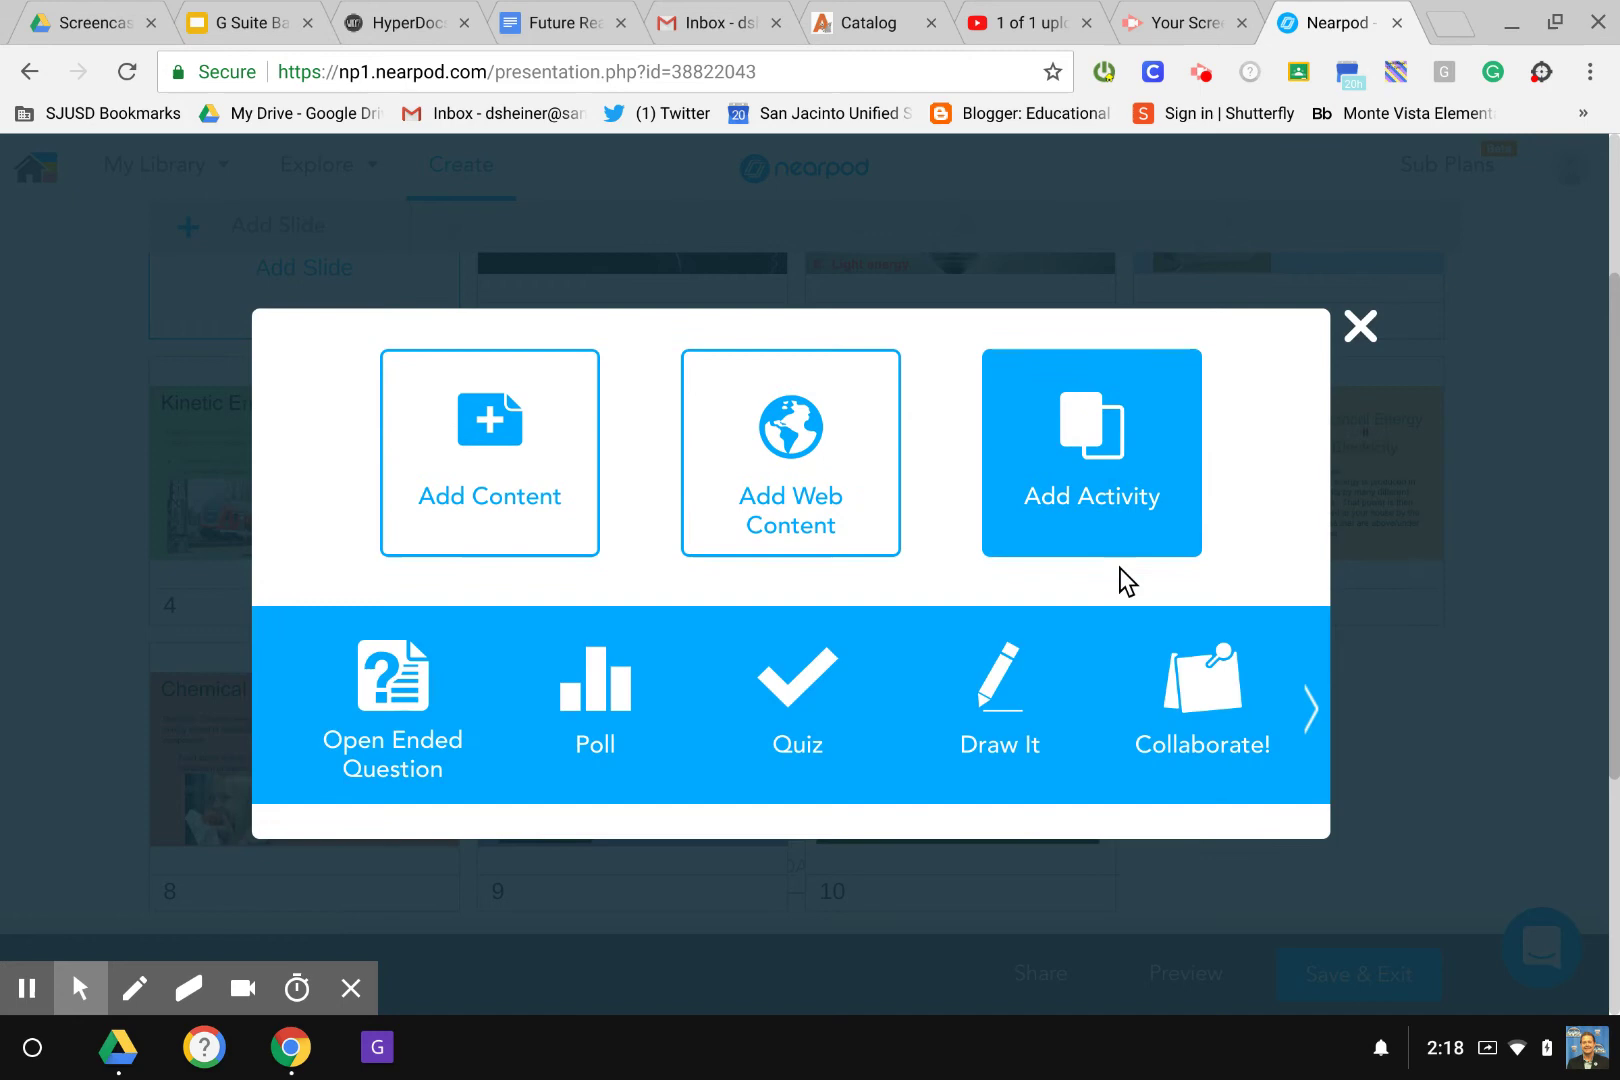
{"action": "left_click", "coordinate": [1182, 686]}
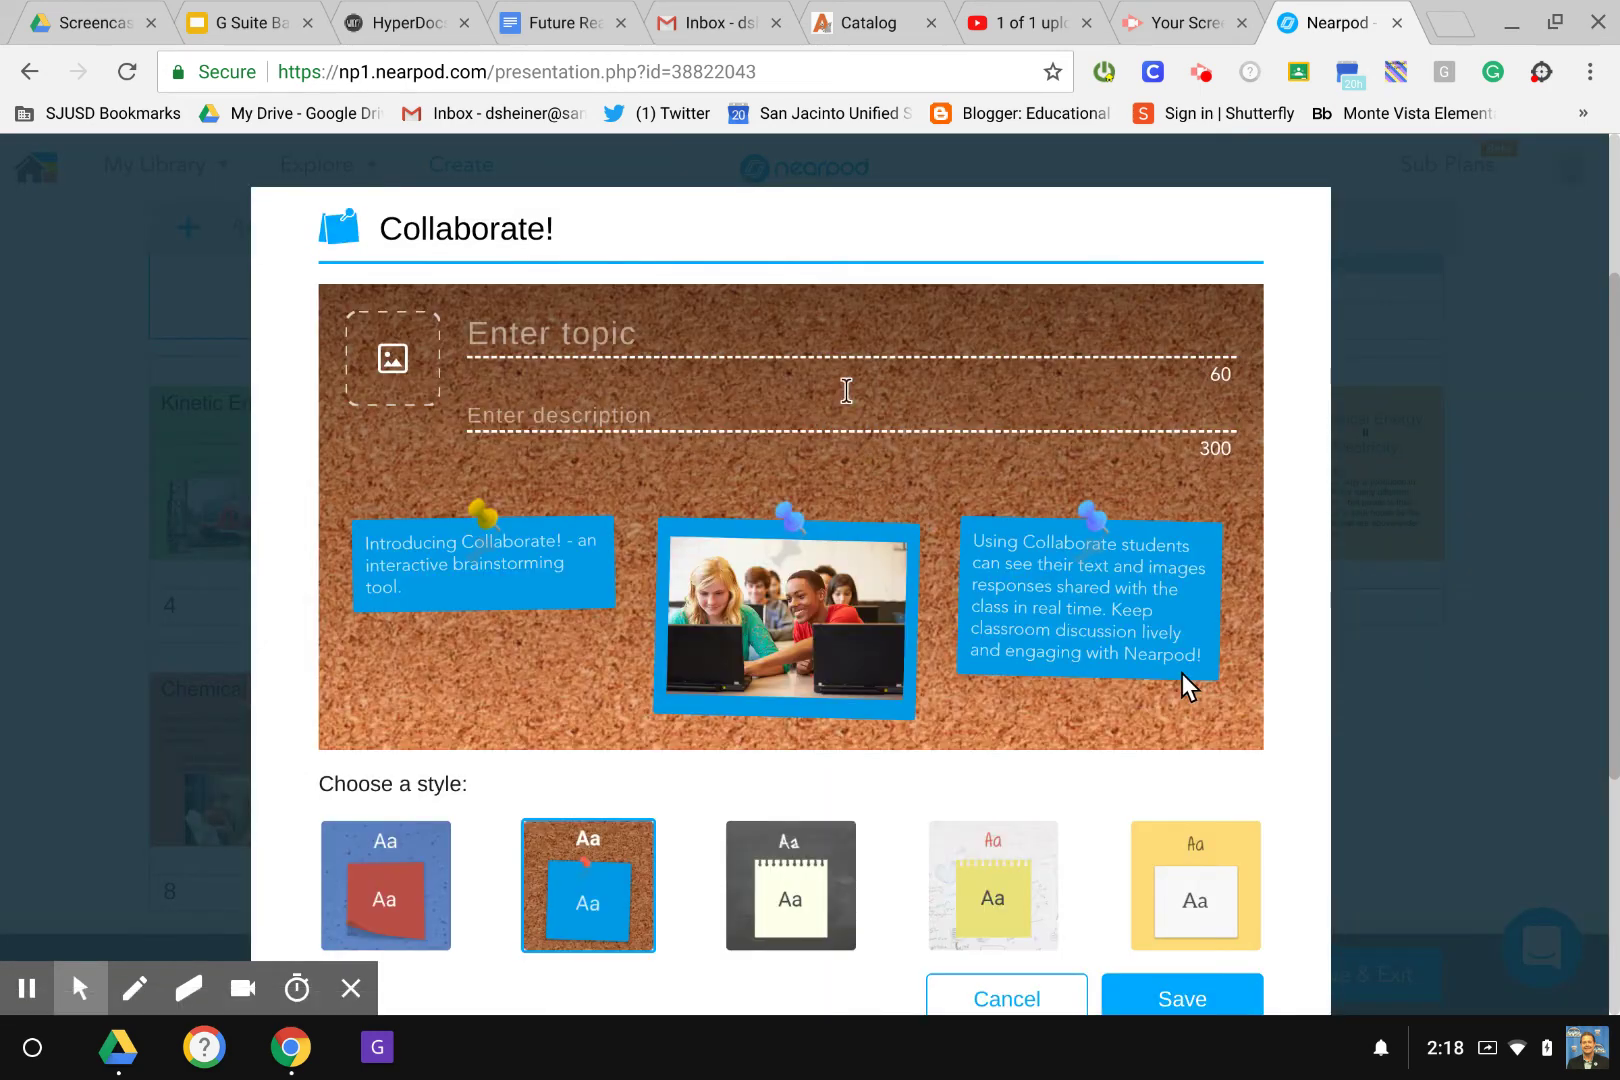
{"action": "left_click", "coordinate": [832, 326]}
{"action": "type", "text": "T"}
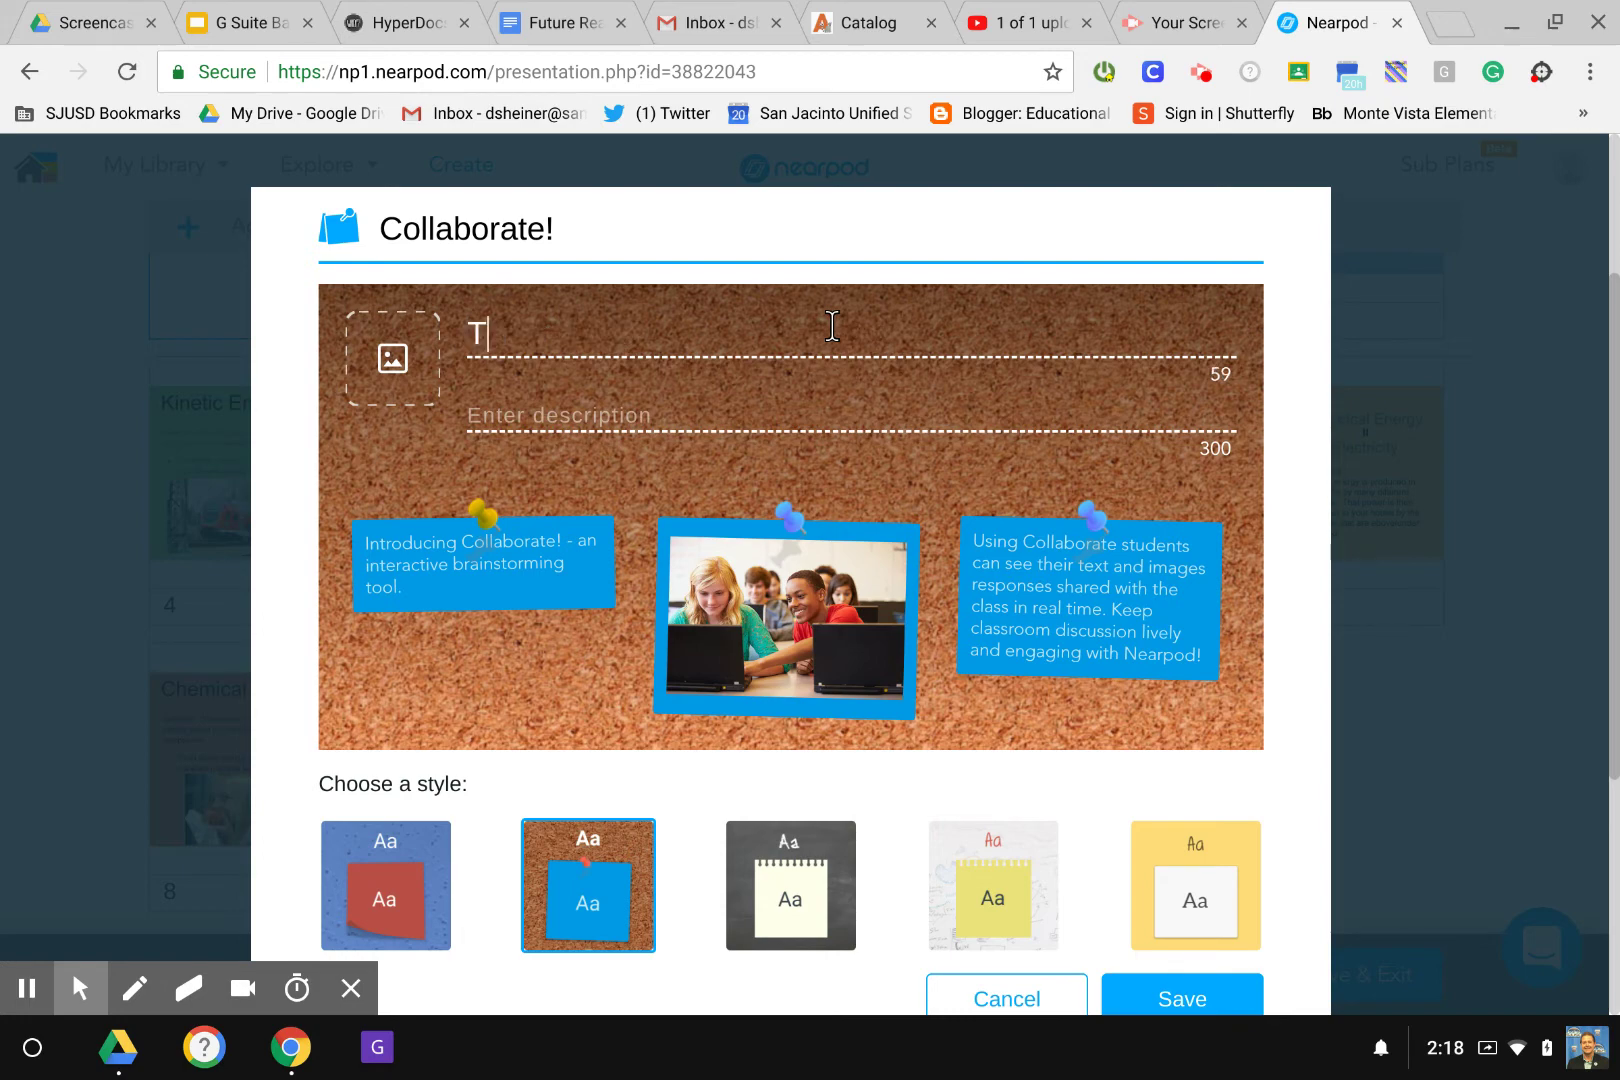
{"action": "type", "text": "ypes of "}
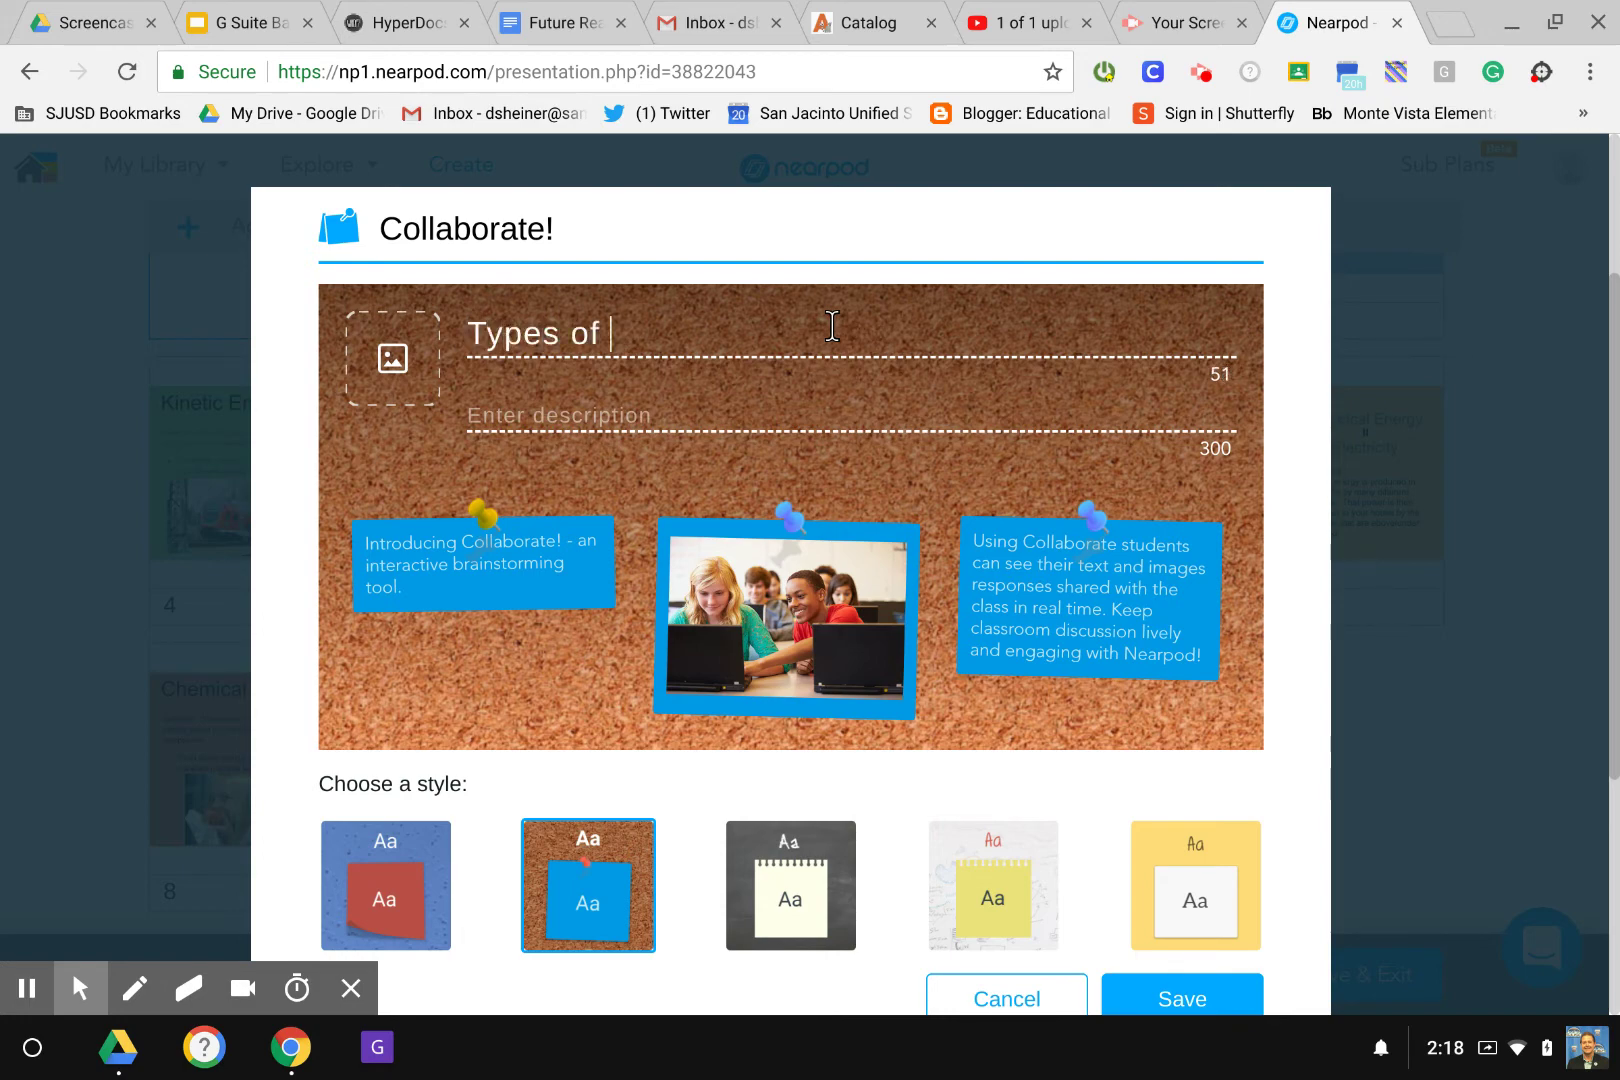
{"action": "type", "text": "Energy"}
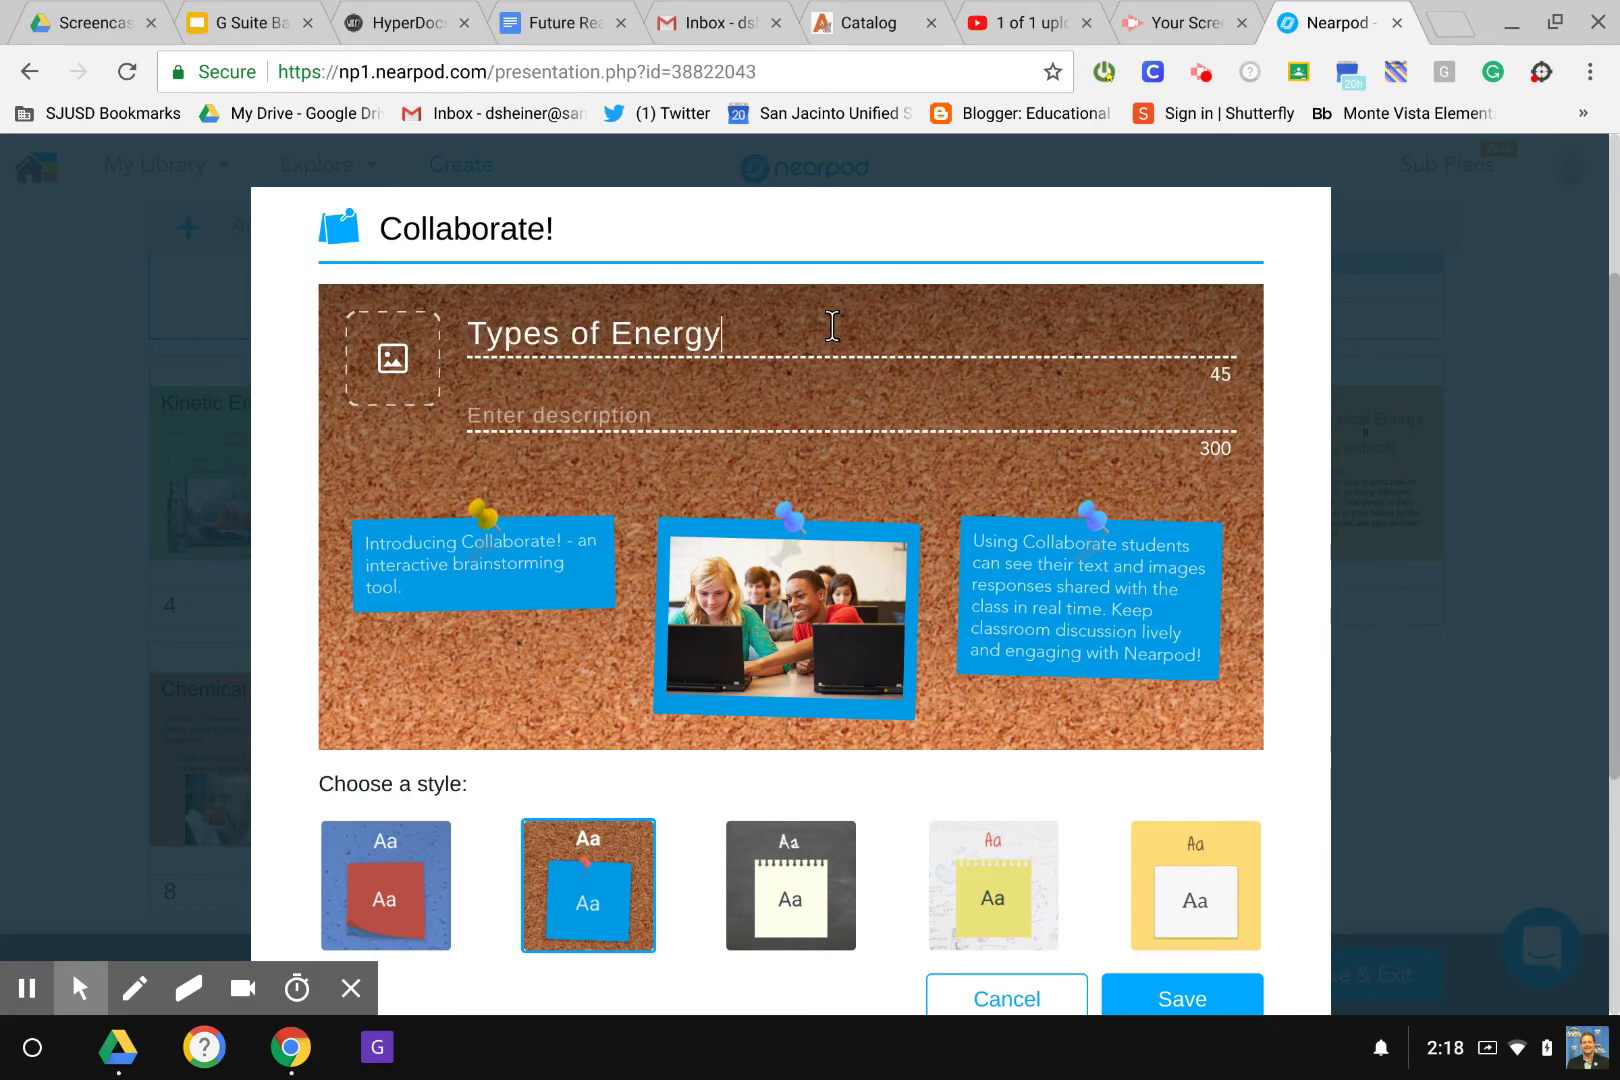
{"action": "left_click", "coordinate": [635, 400]}
{"action": "type", "text": "List"}
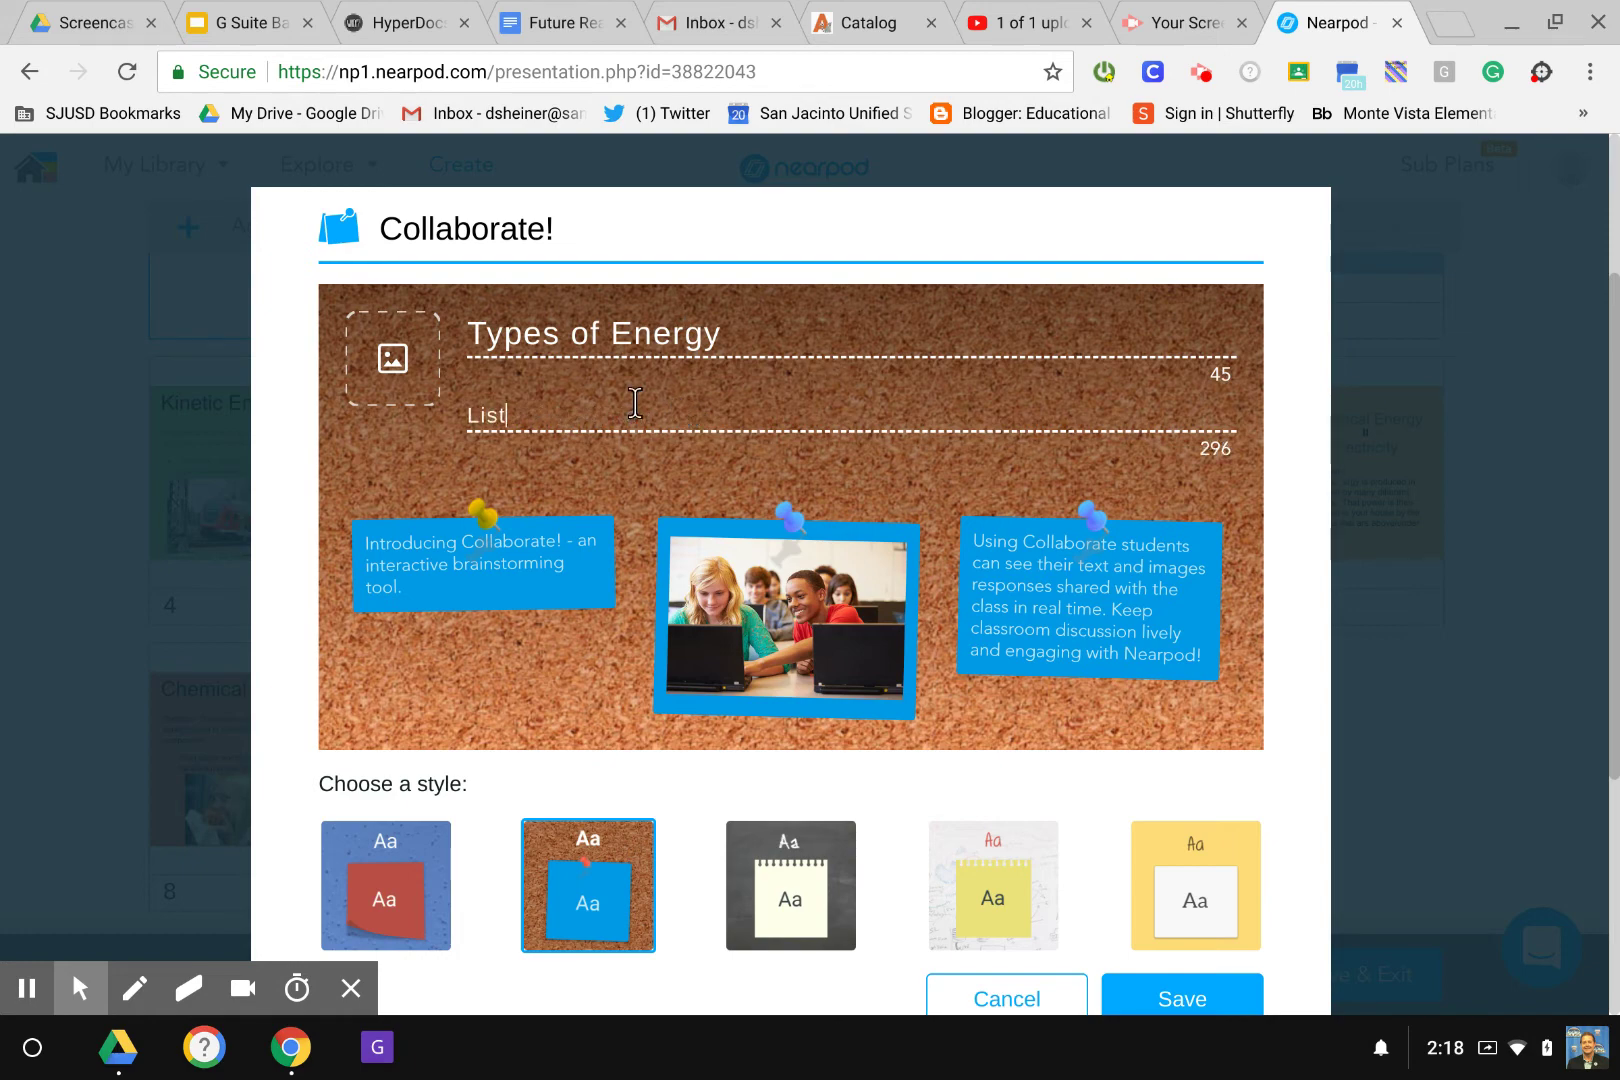
{"action": "type", "text": " the type of"}
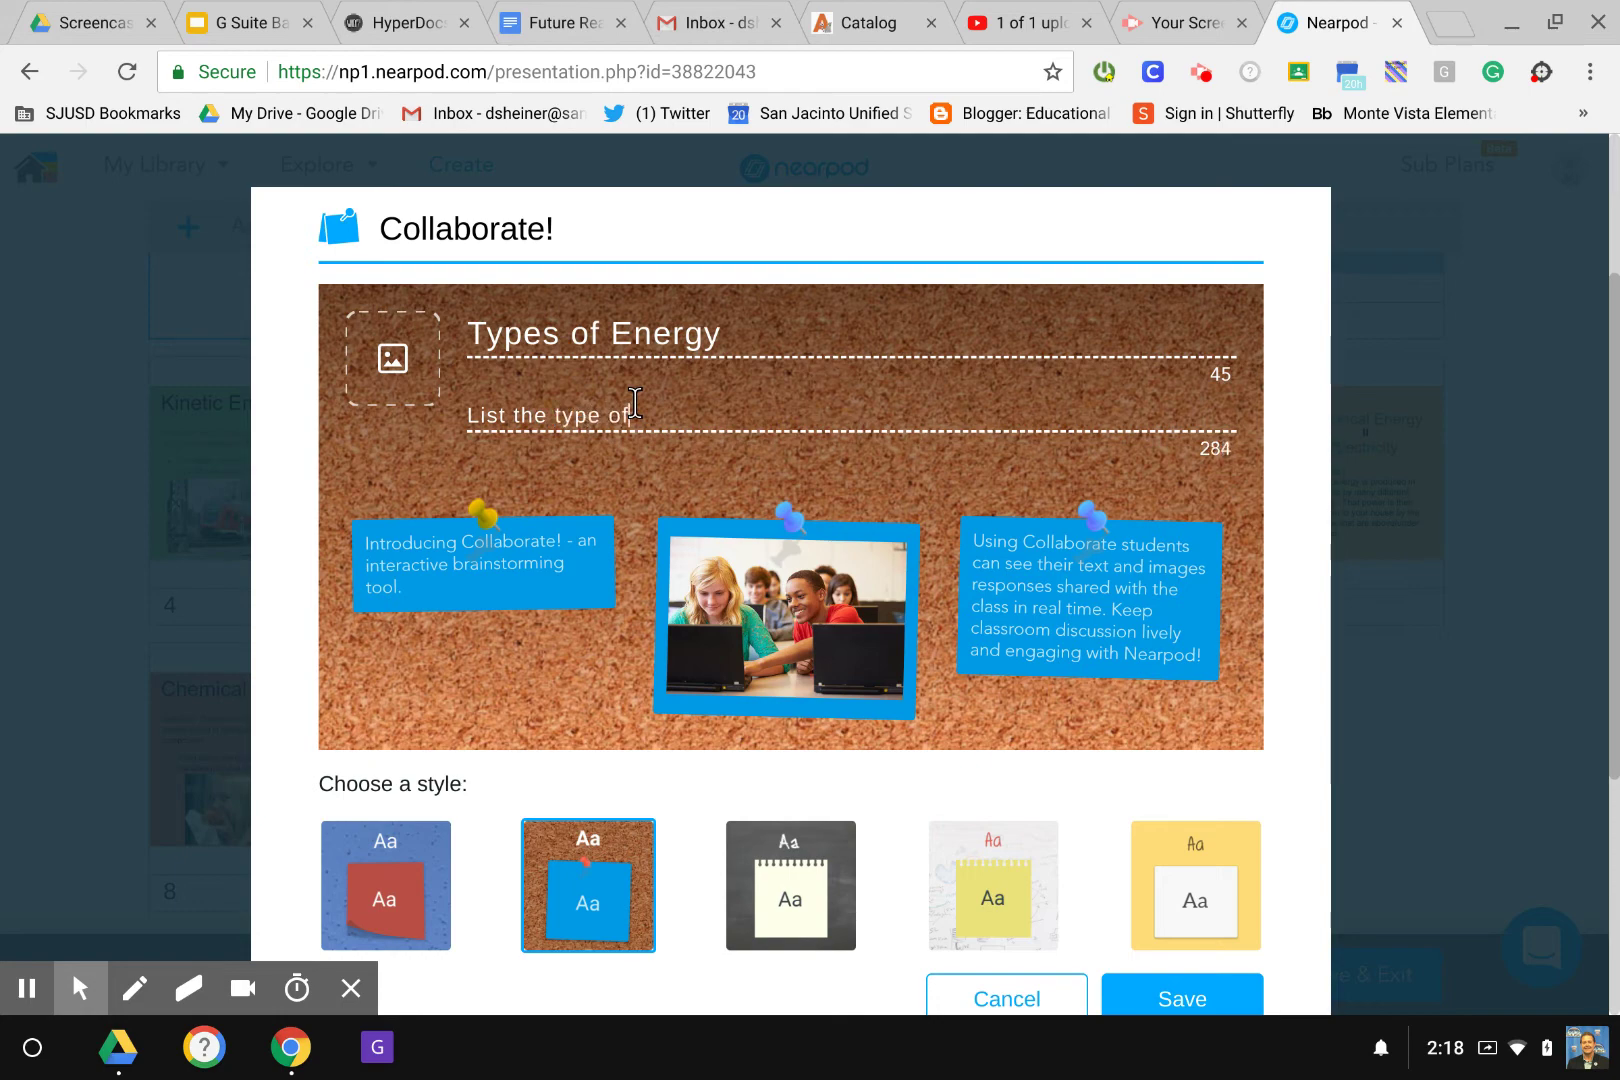
{"action": "type", "text": " energy you "}
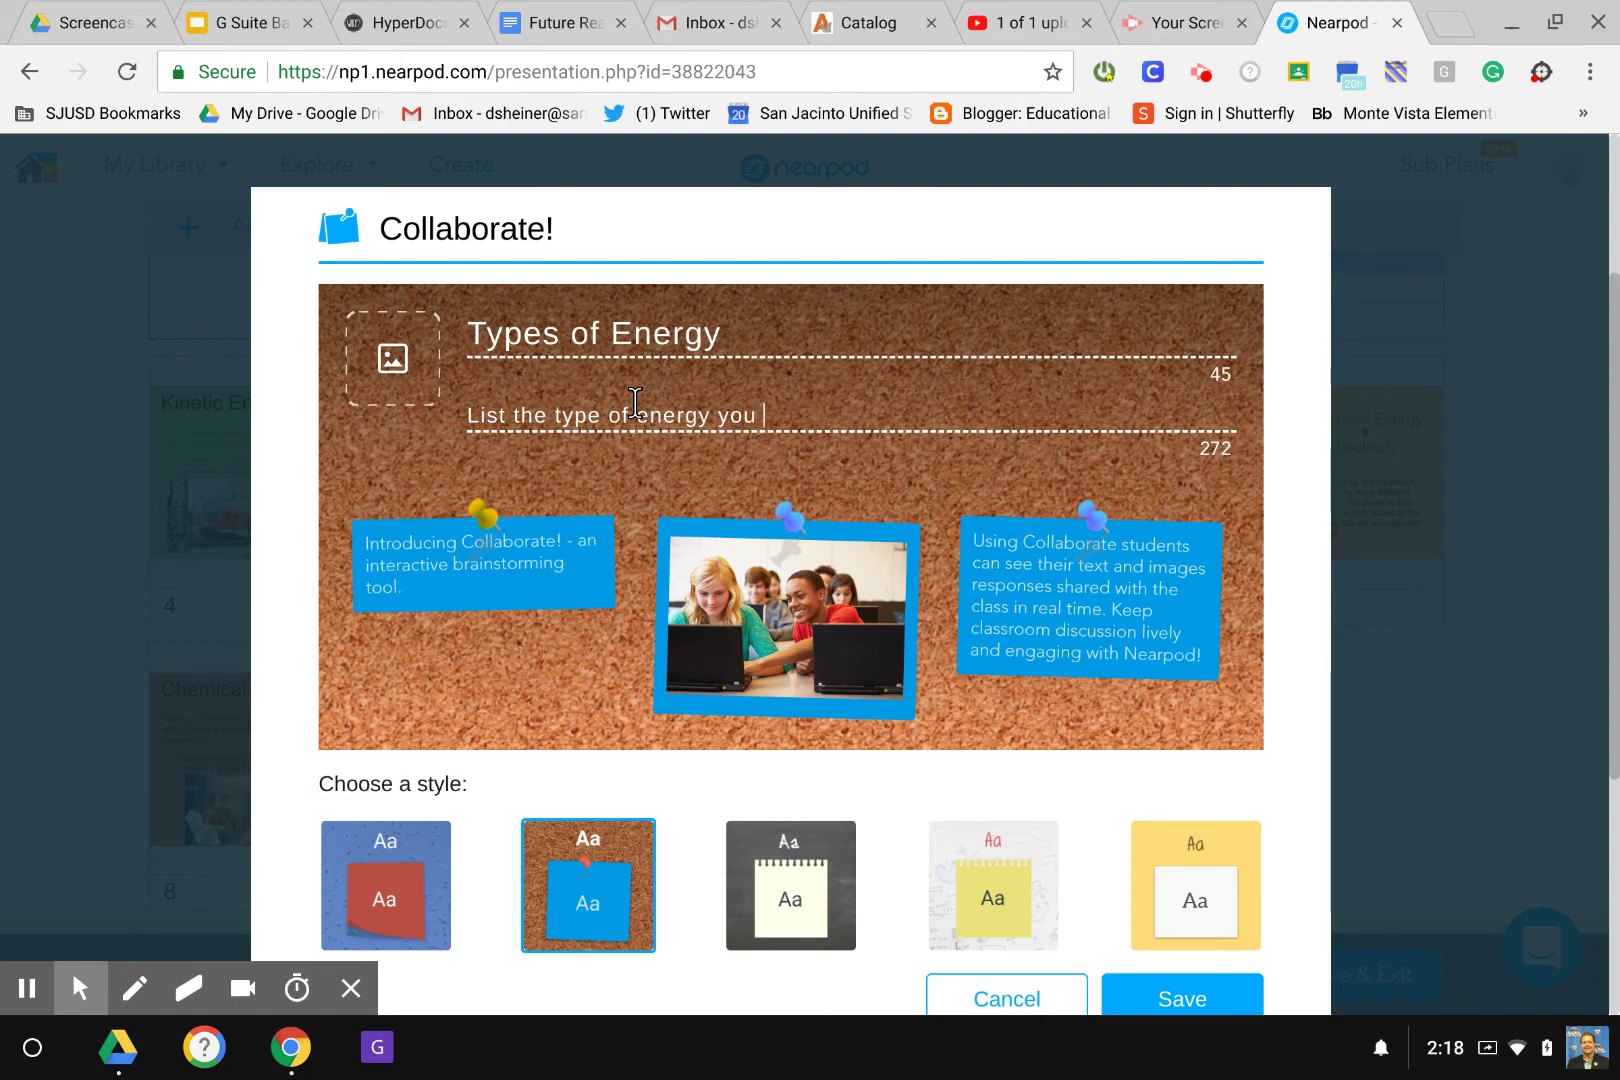
{"action": "type", "text": "use at home?"}
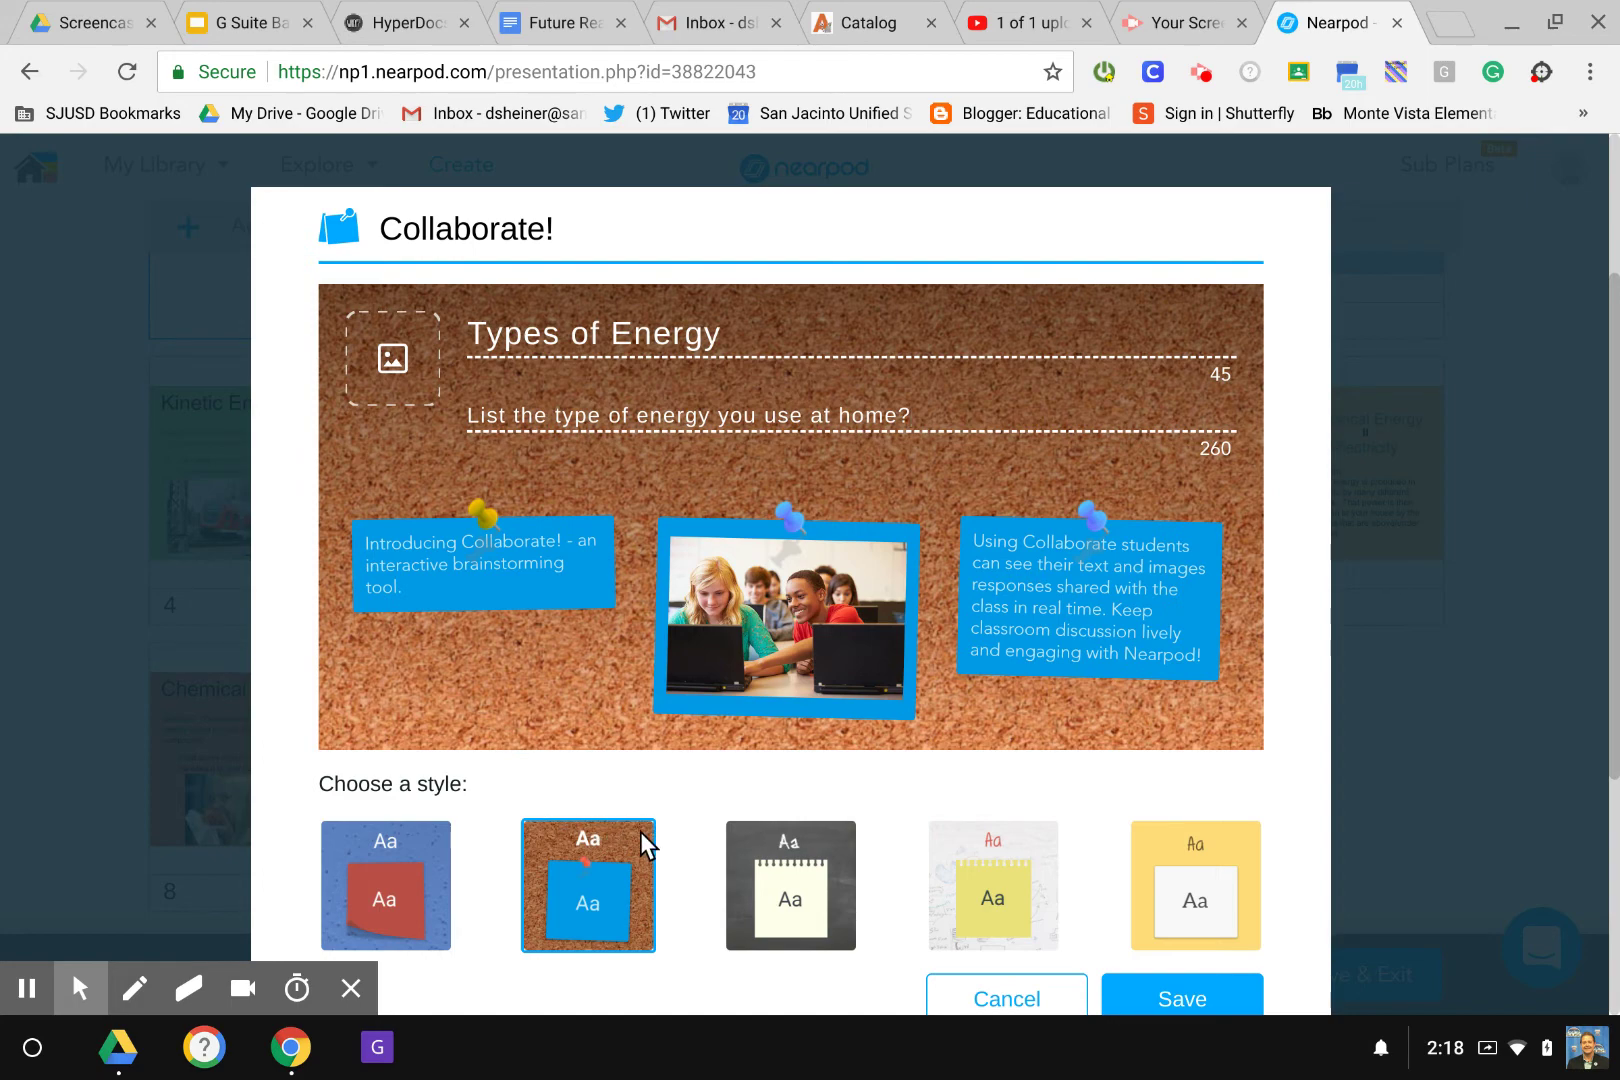
- Give the board the yellow-and-red paper style and save it as slide 11
{"action": "left_click", "coordinate": [752, 843]}
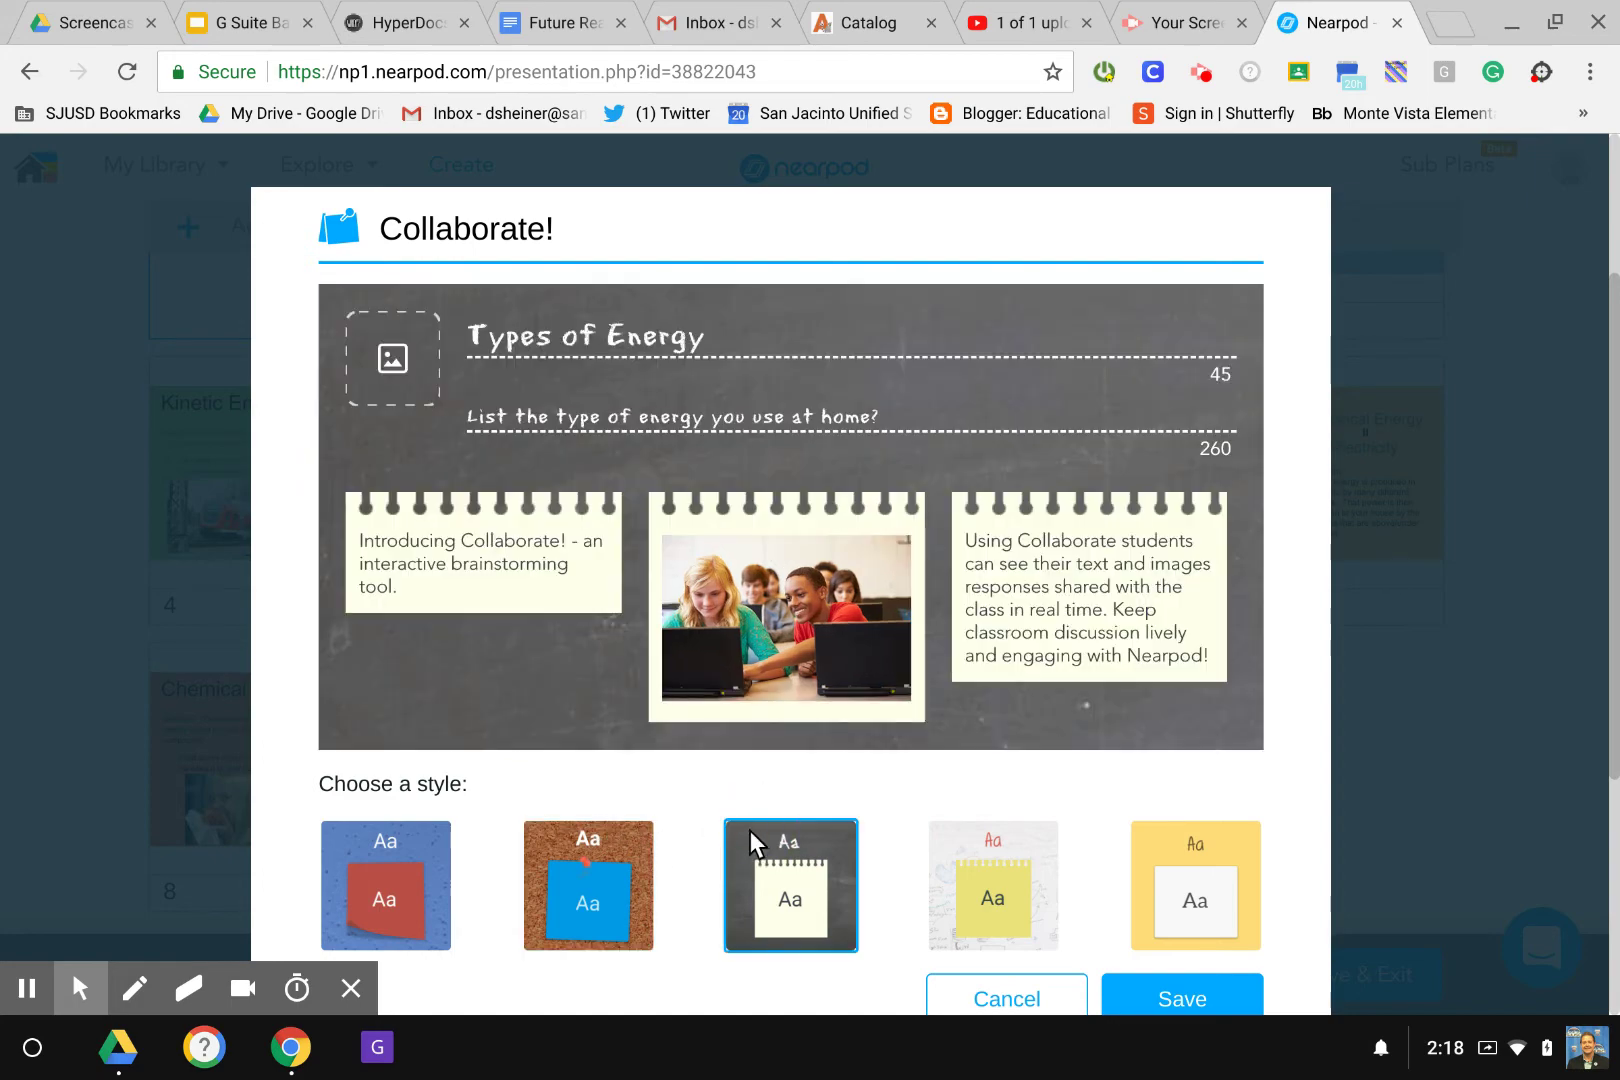
{"action": "left_click", "coordinate": [1004, 857]}
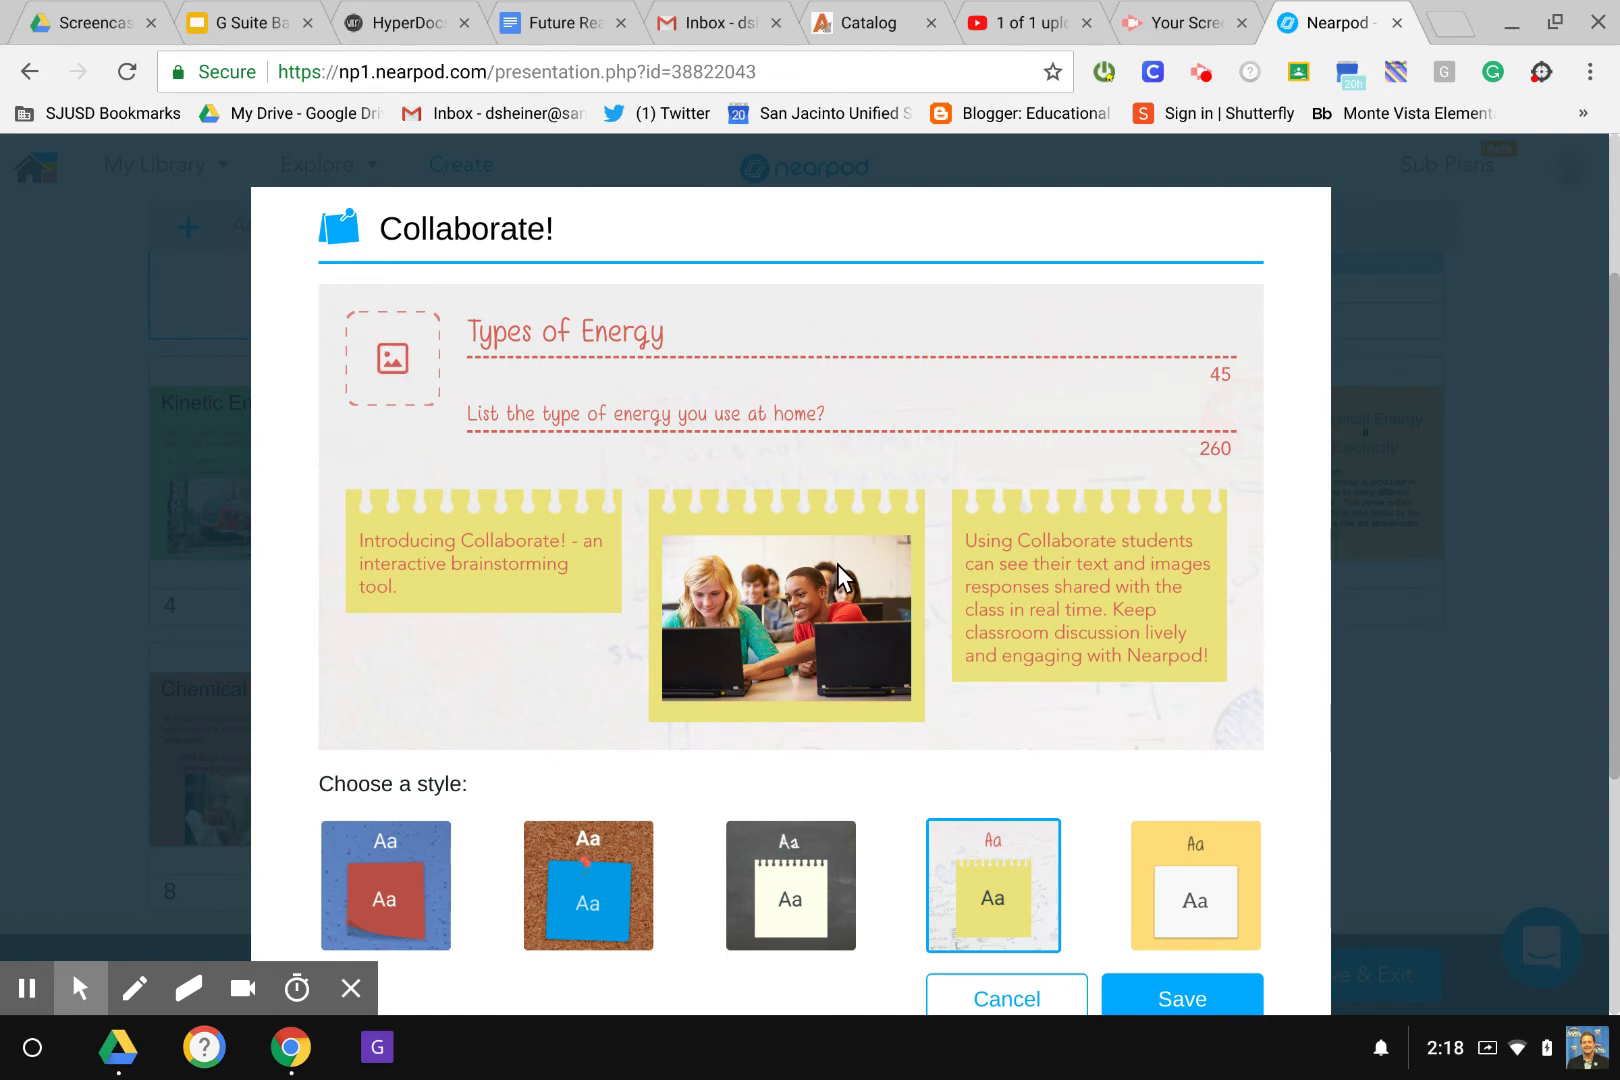
{"action": "left_click", "coordinate": [1143, 996]}
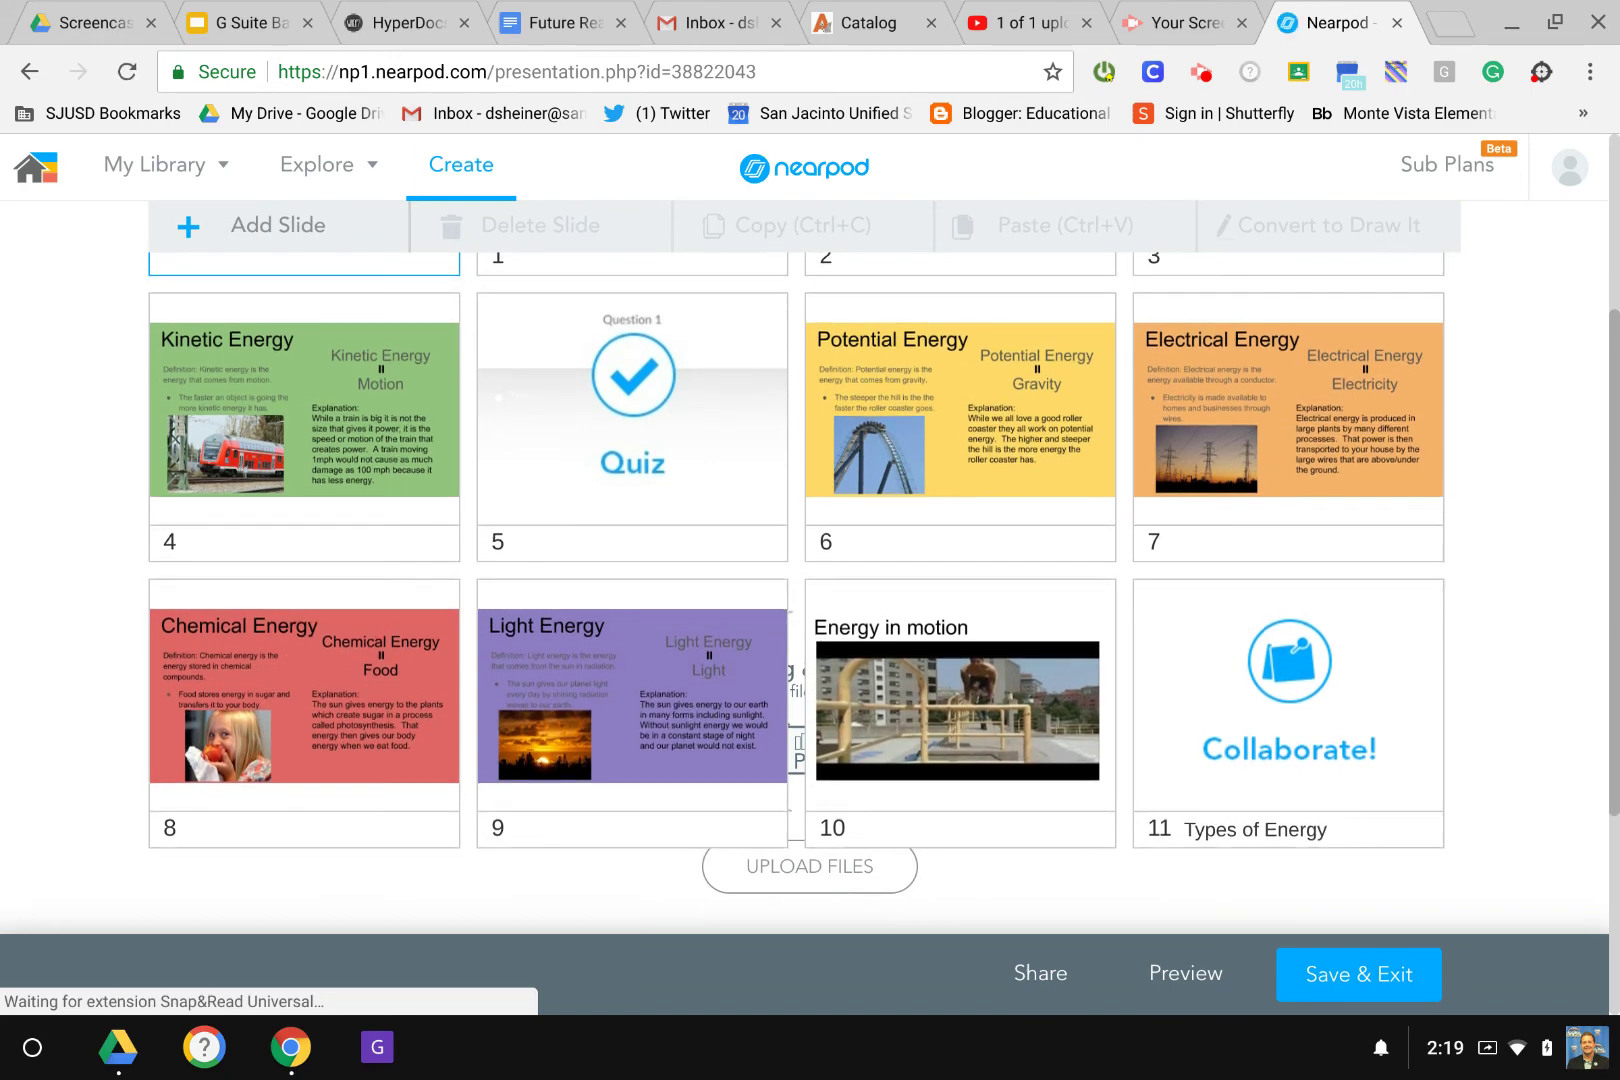
- Save and exit the lesson, then launch Energy as a live lesson from My Library
{"action": "left_click", "coordinate": [1313, 985]}
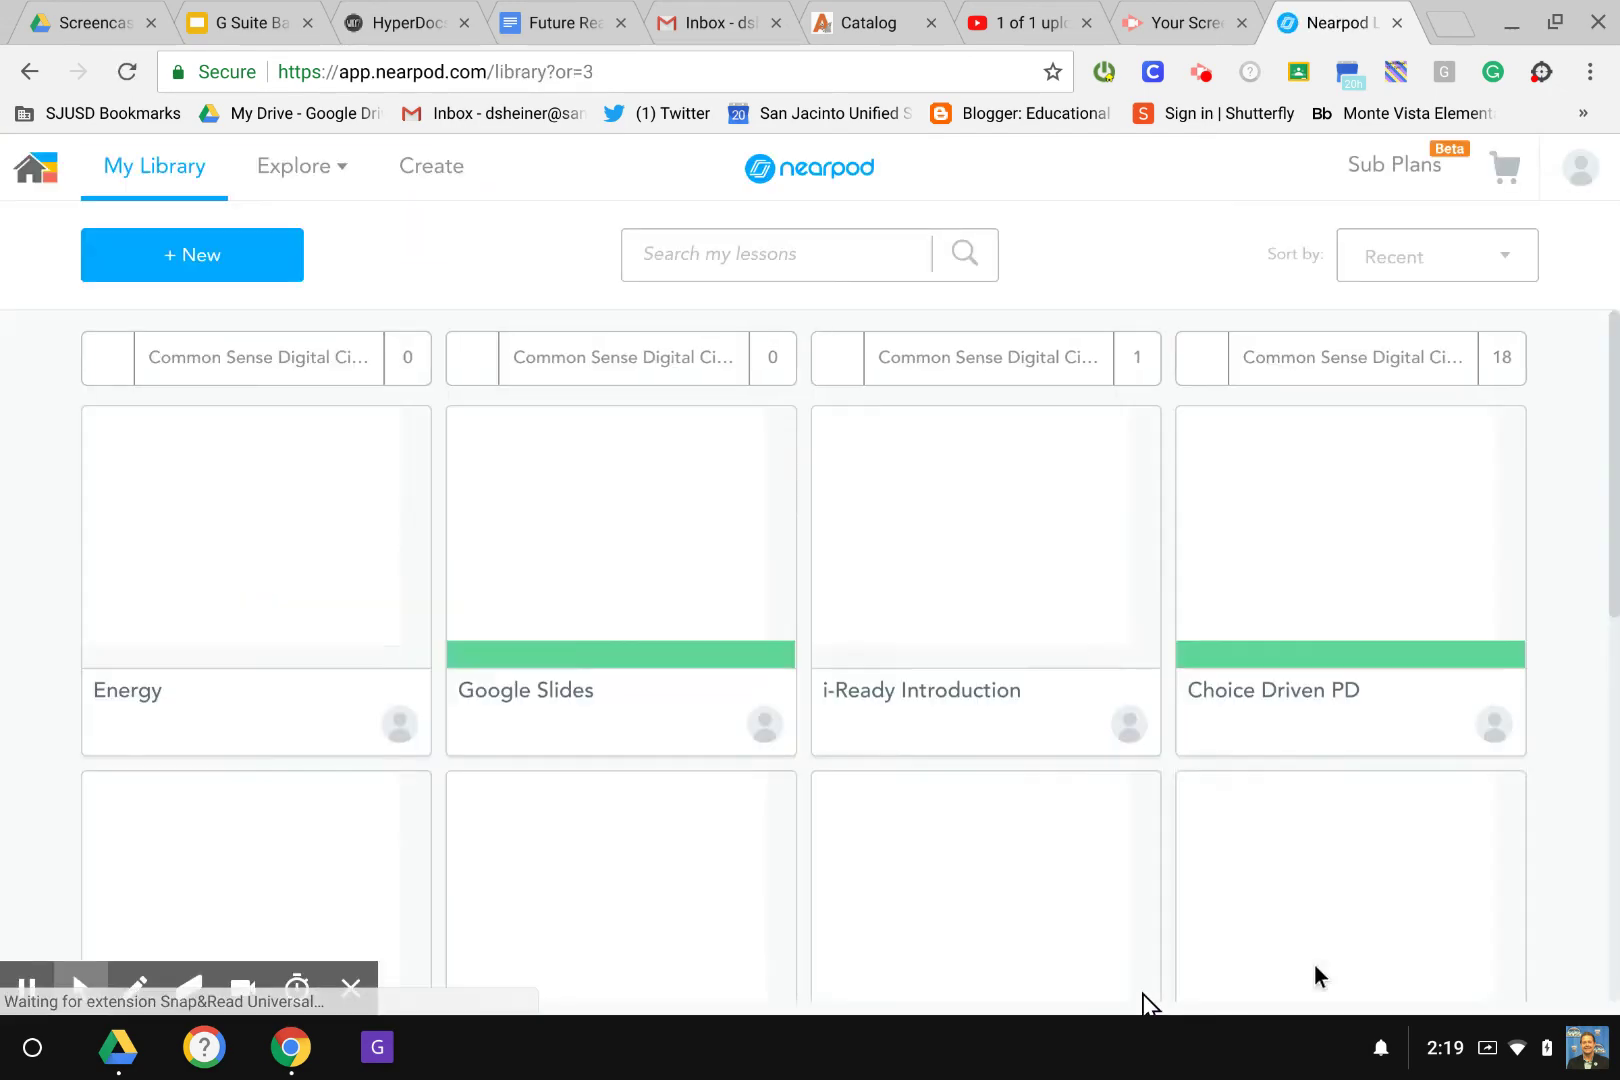
{"action": "mouse_move", "coordinate": [416, 690]}
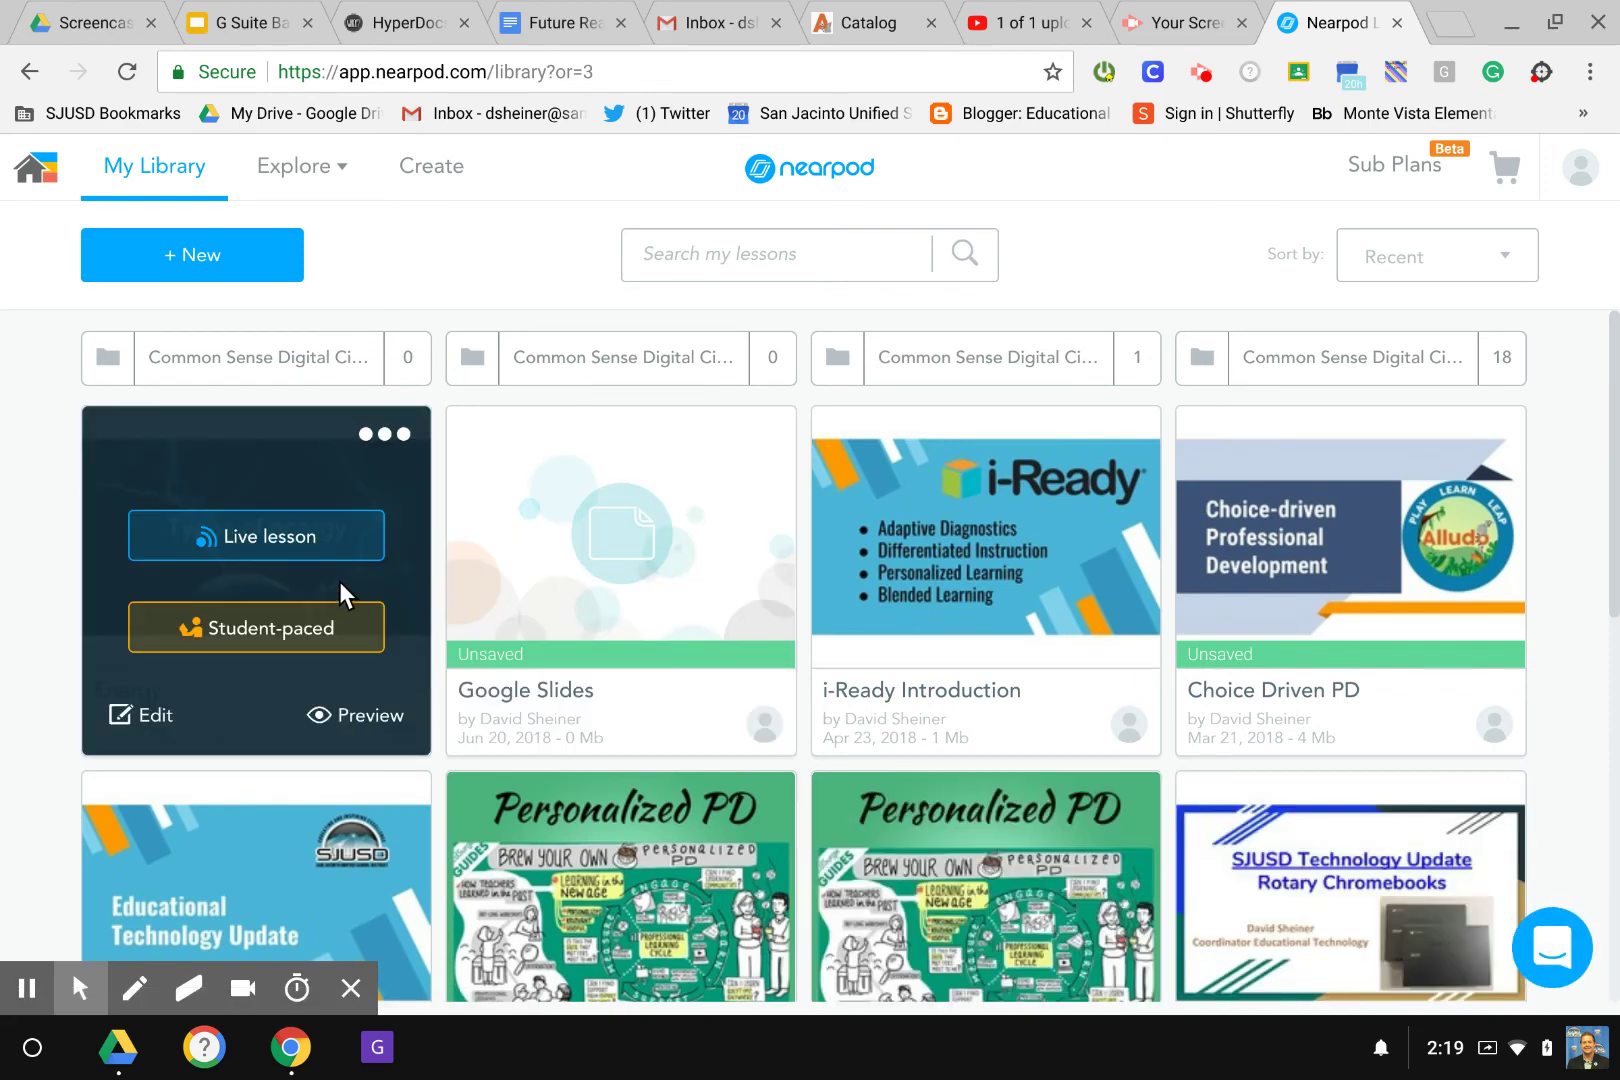
{"action": "left_click", "coordinate": [299, 540]}
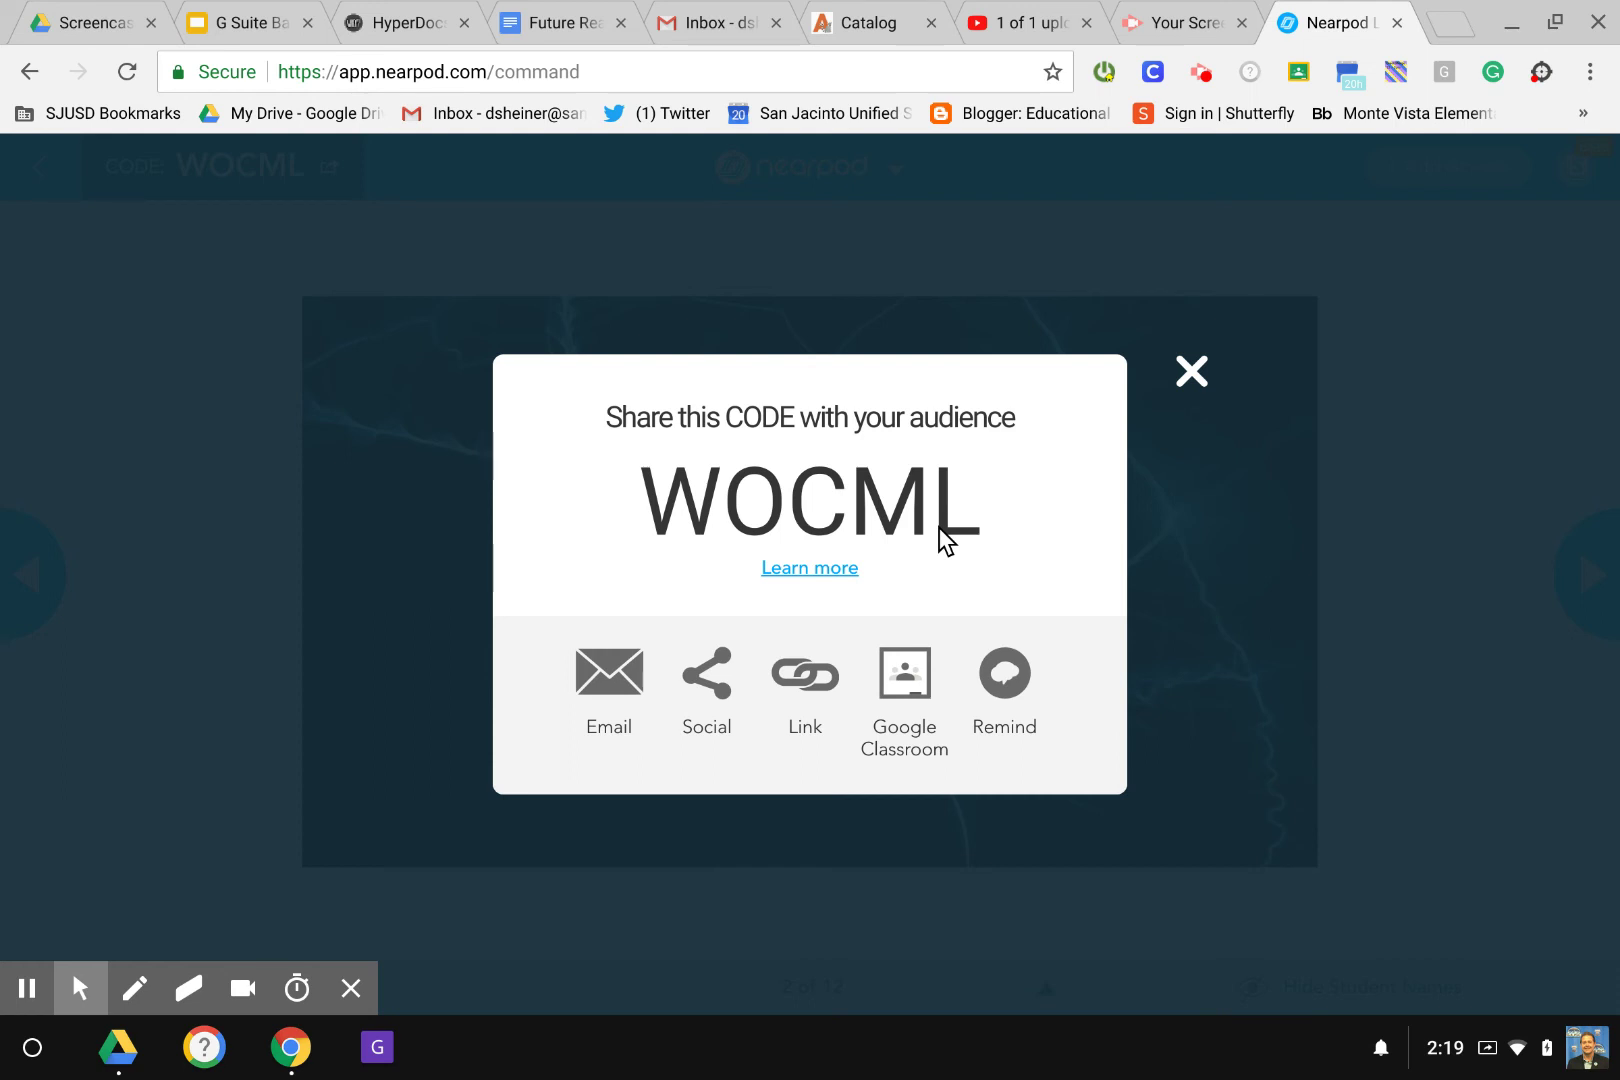
- Close the join code dialog and advance the live lesson through every slide to 12 of 12
{"action": "left_click", "coordinate": [1183, 376]}
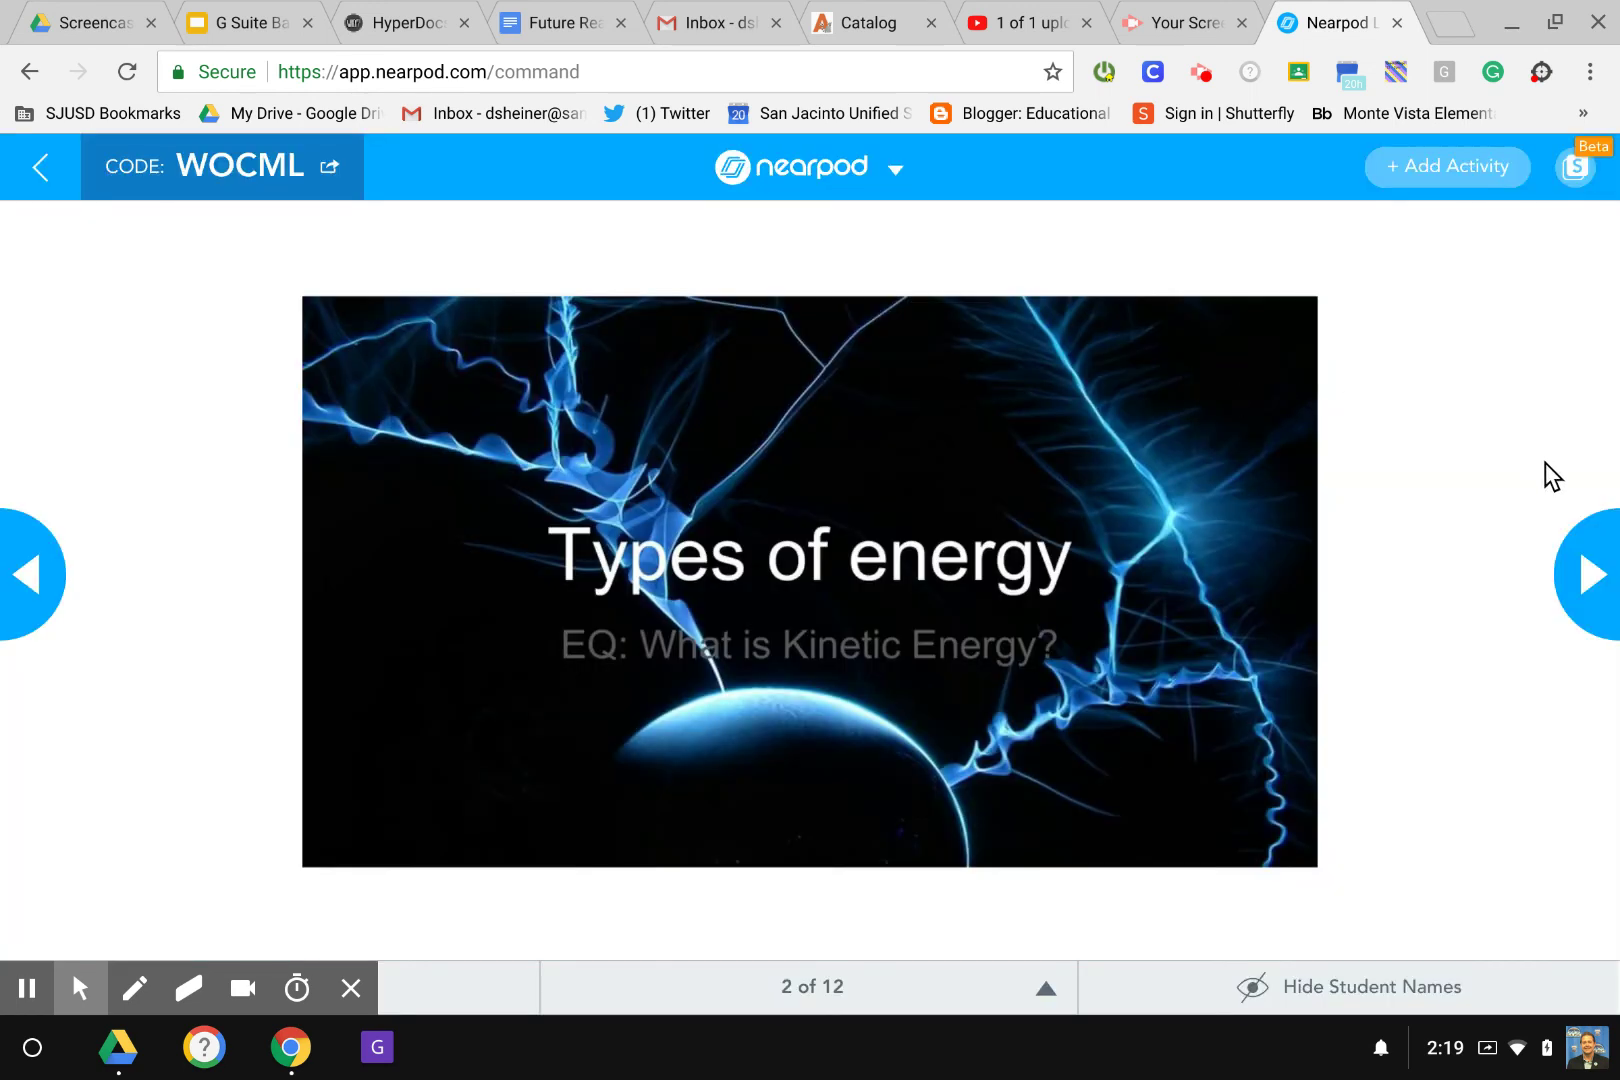
{"action": "left_click", "coordinate": [1566, 559]}
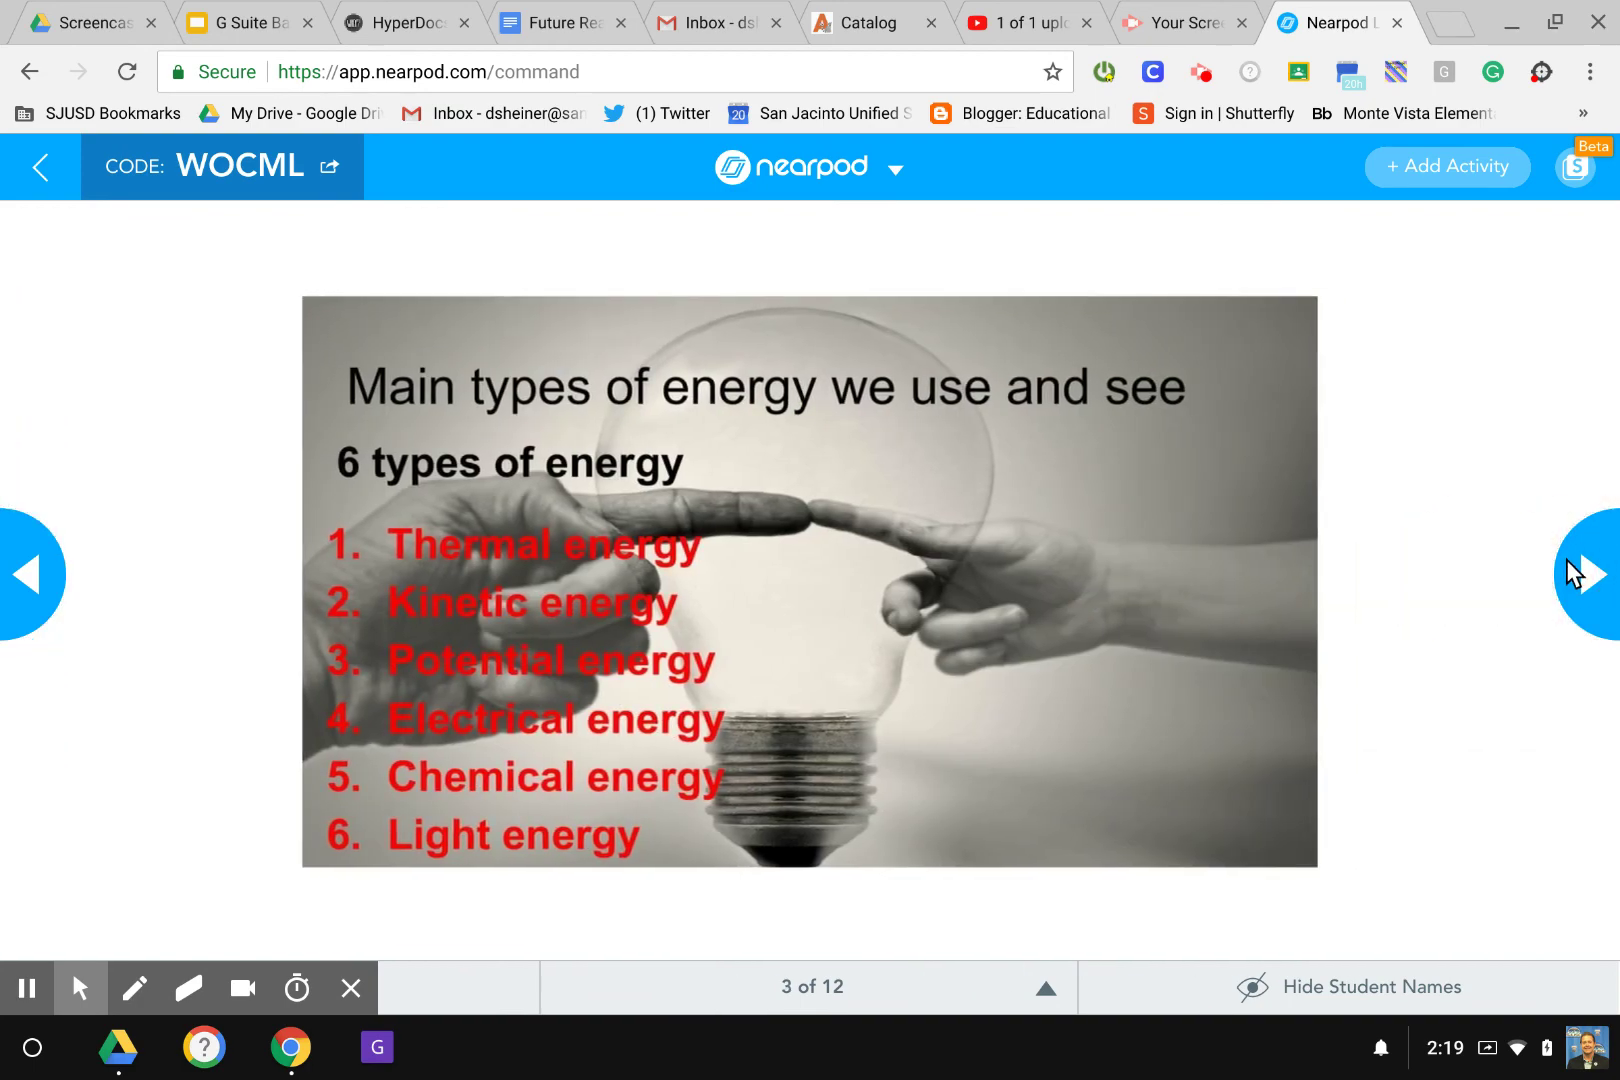
{"action": "left_click", "coordinate": [1566, 559]}
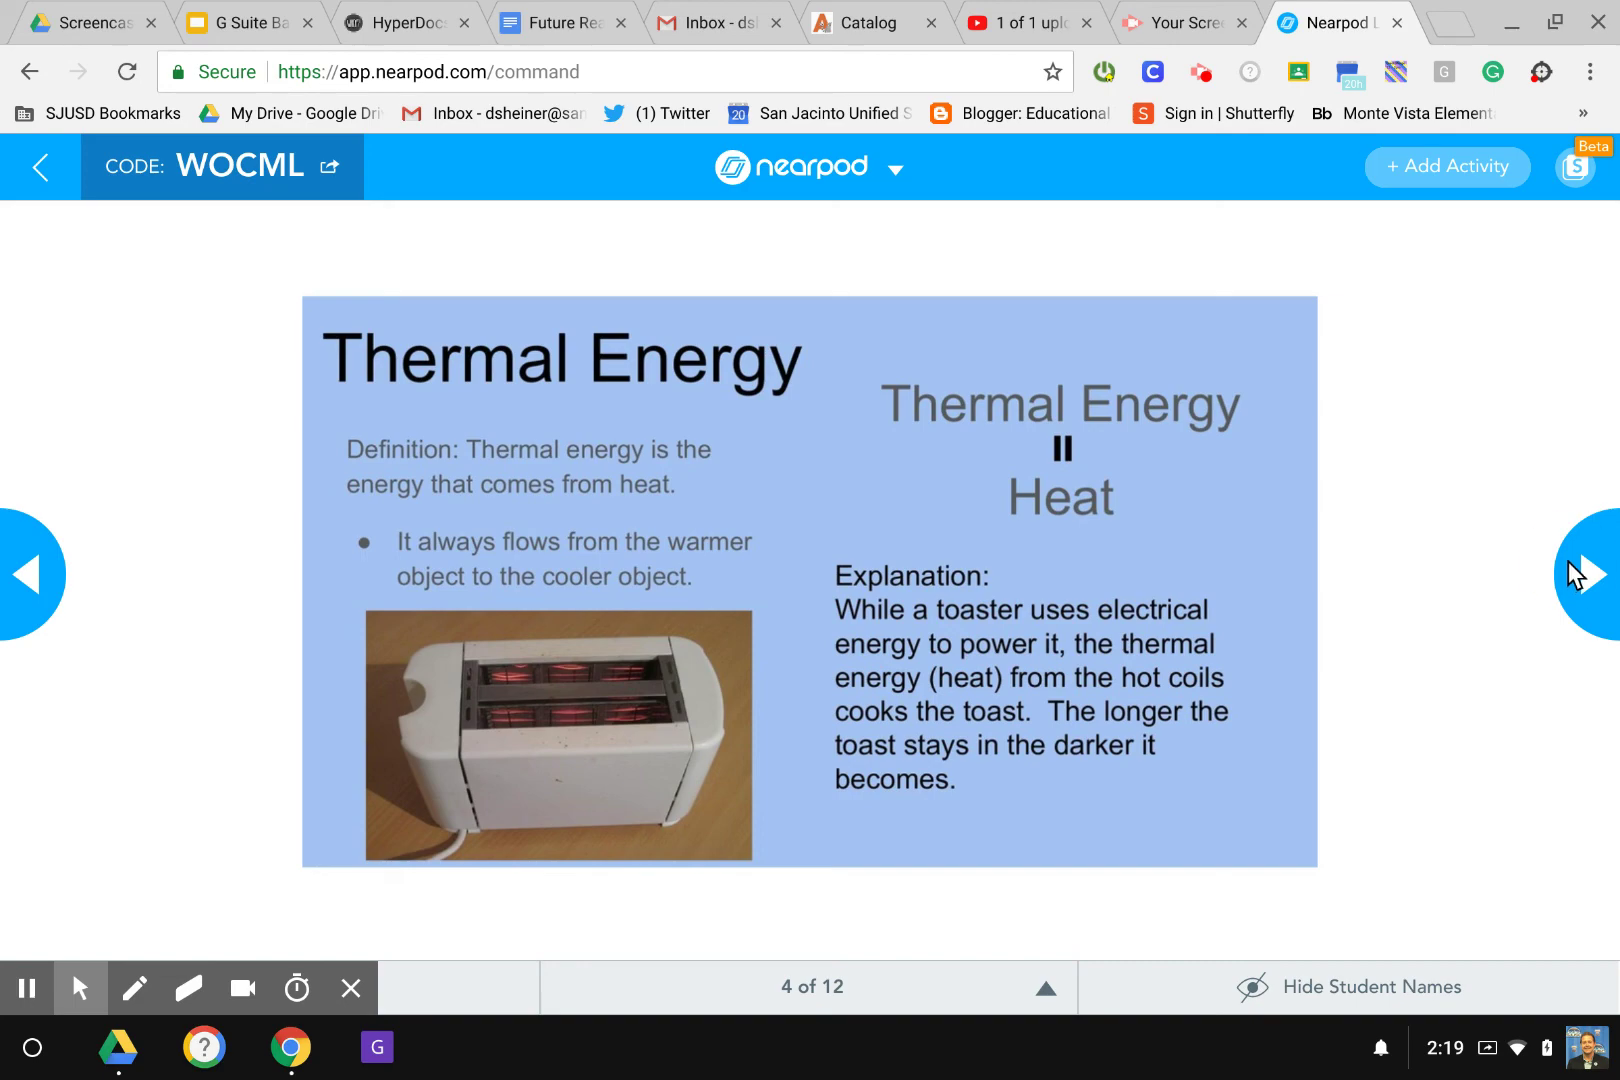
{"action": "left_click", "coordinate": [1575, 577]}
{"action": "left_click", "coordinate": [1575, 577]}
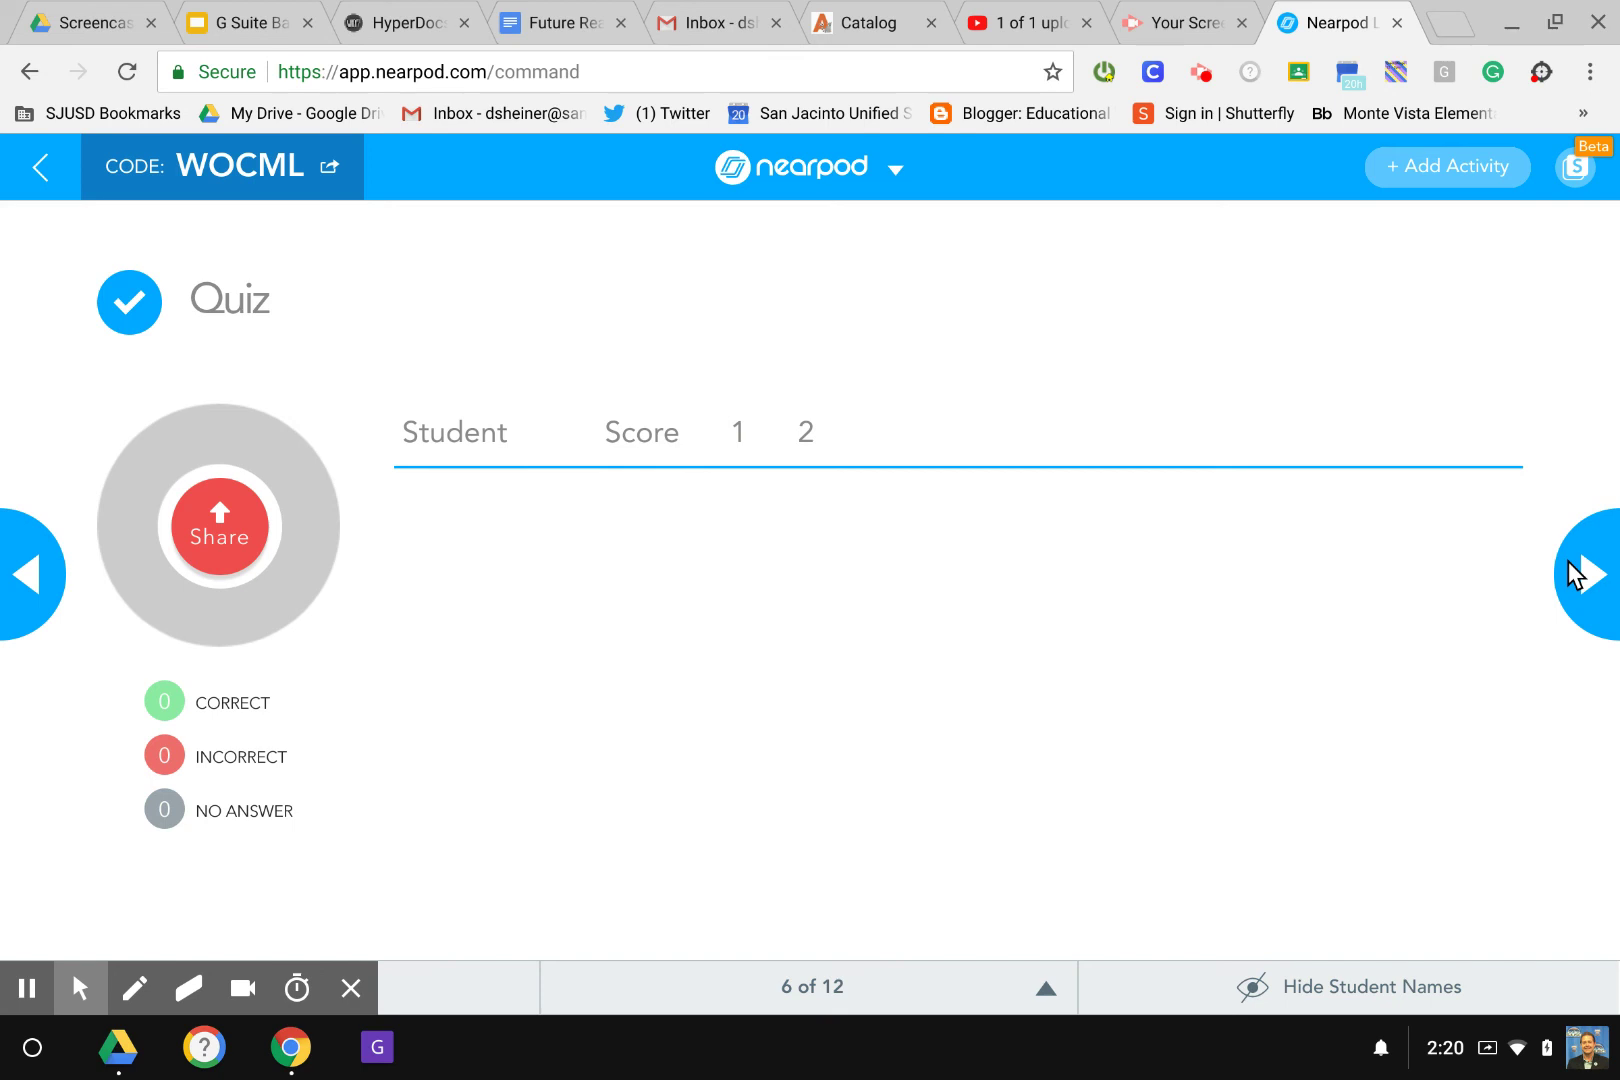
{"action": "left_click", "coordinate": [1577, 577]}
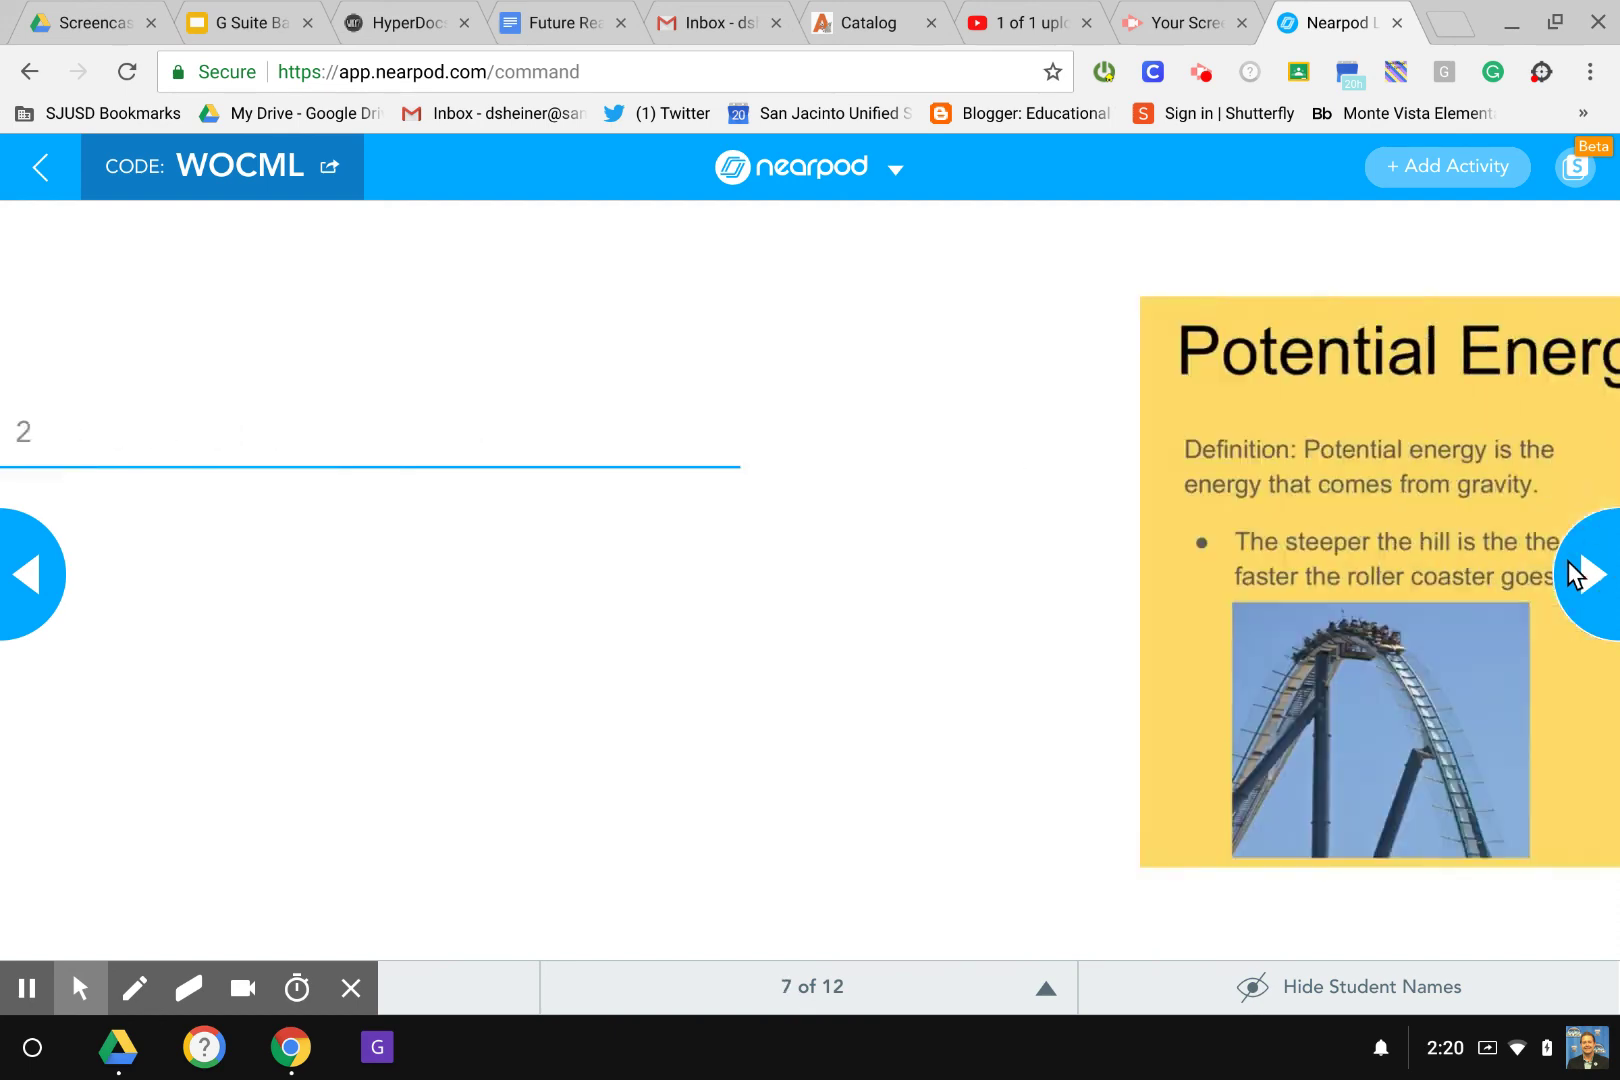
{"action": "left_click", "coordinate": [1577, 577]}
{"action": "left_click", "coordinate": [1577, 577]}
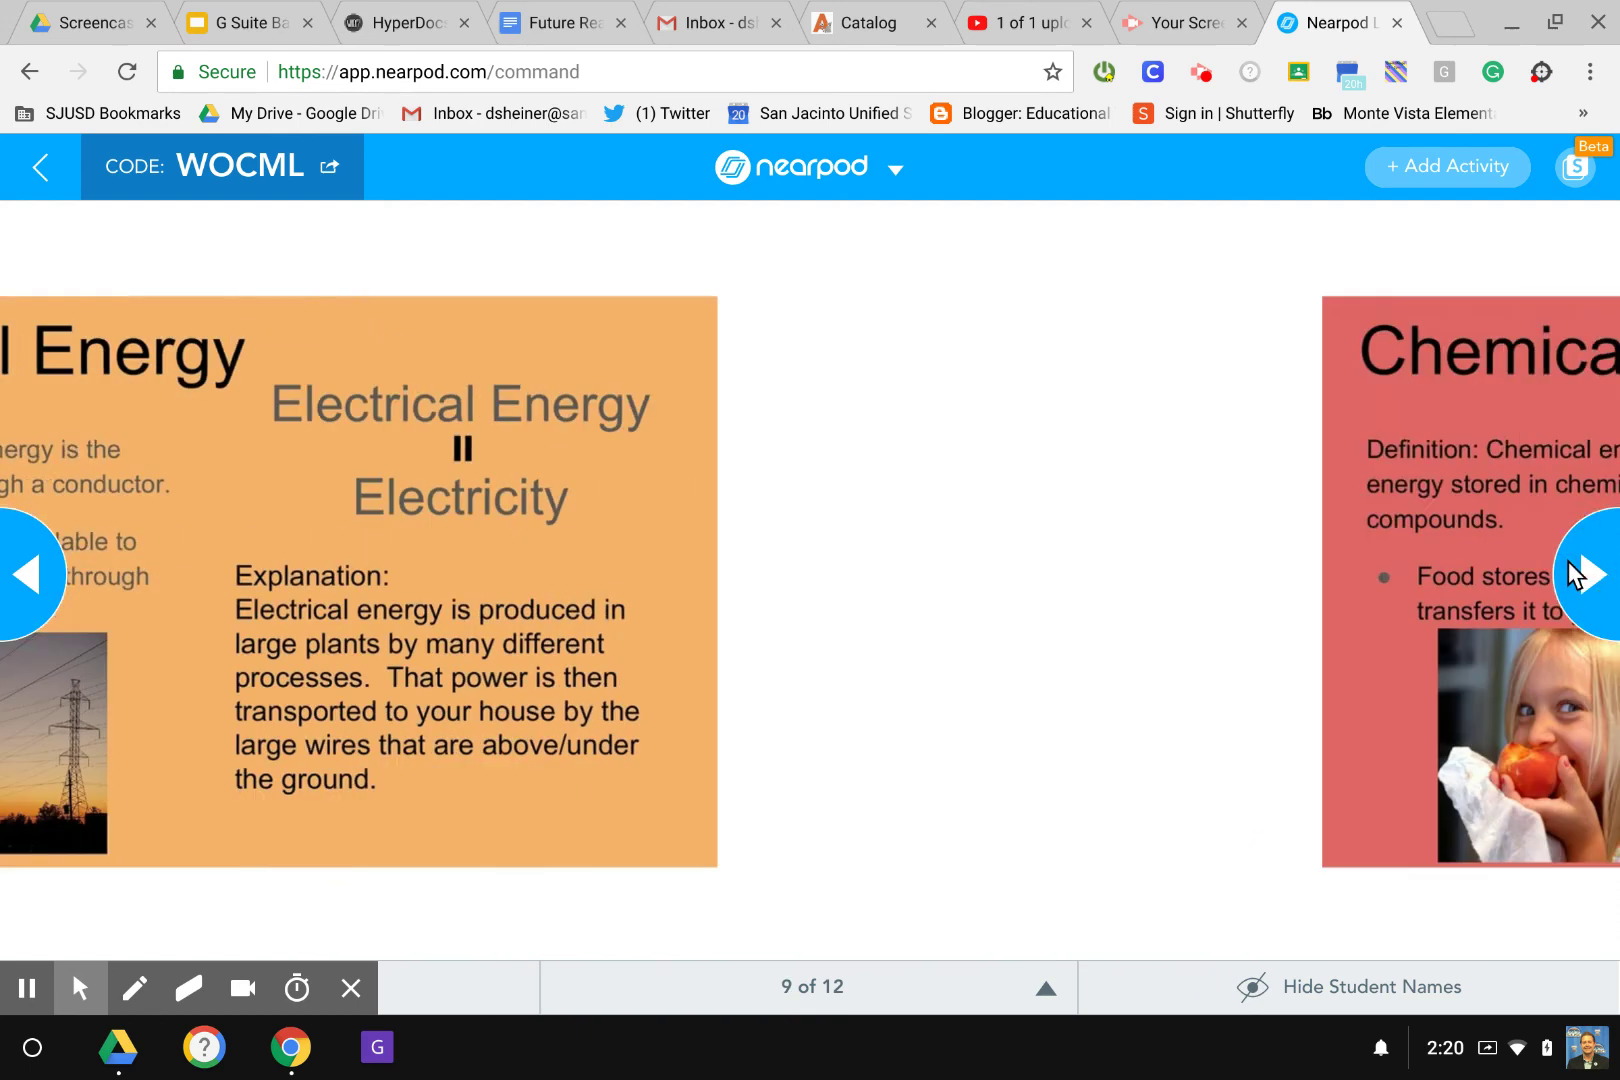
{"action": "left_click", "coordinate": [1577, 577]}
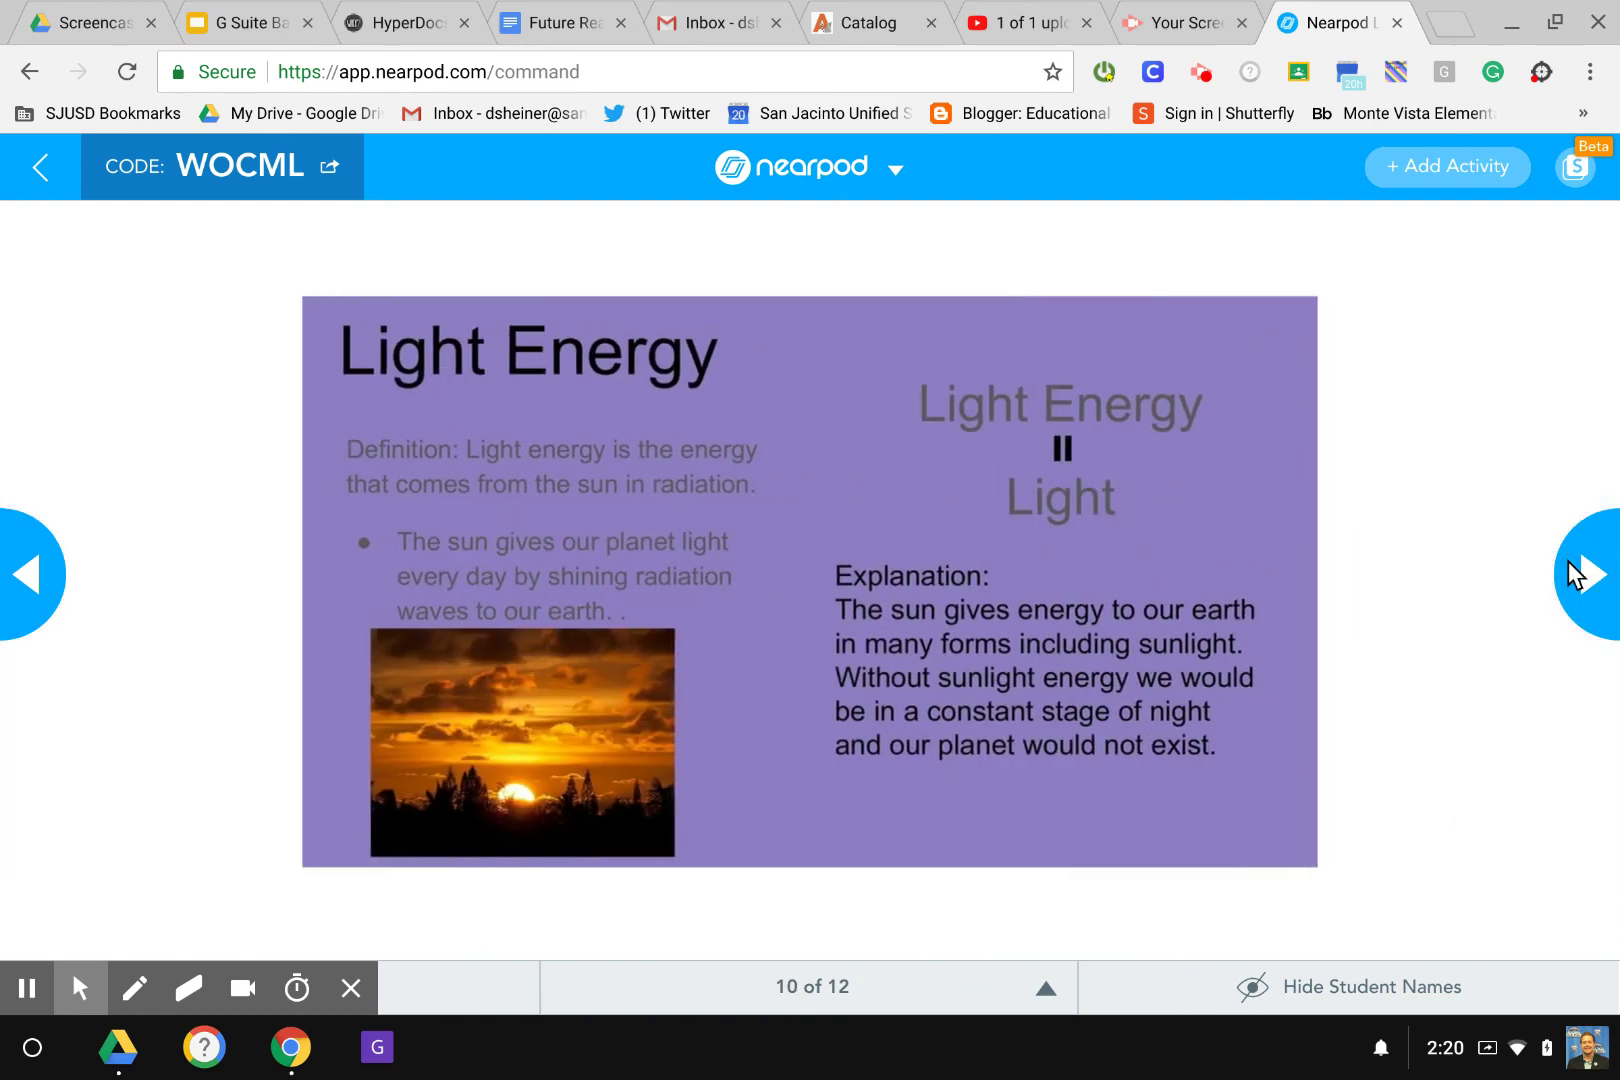
{"action": "left_click", "coordinate": [1577, 577]}
- Advance to the Types of Energy Collaborate! Board and require approval of student comments before posting
{"action": "left_click", "coordinate": [1577, 577]}
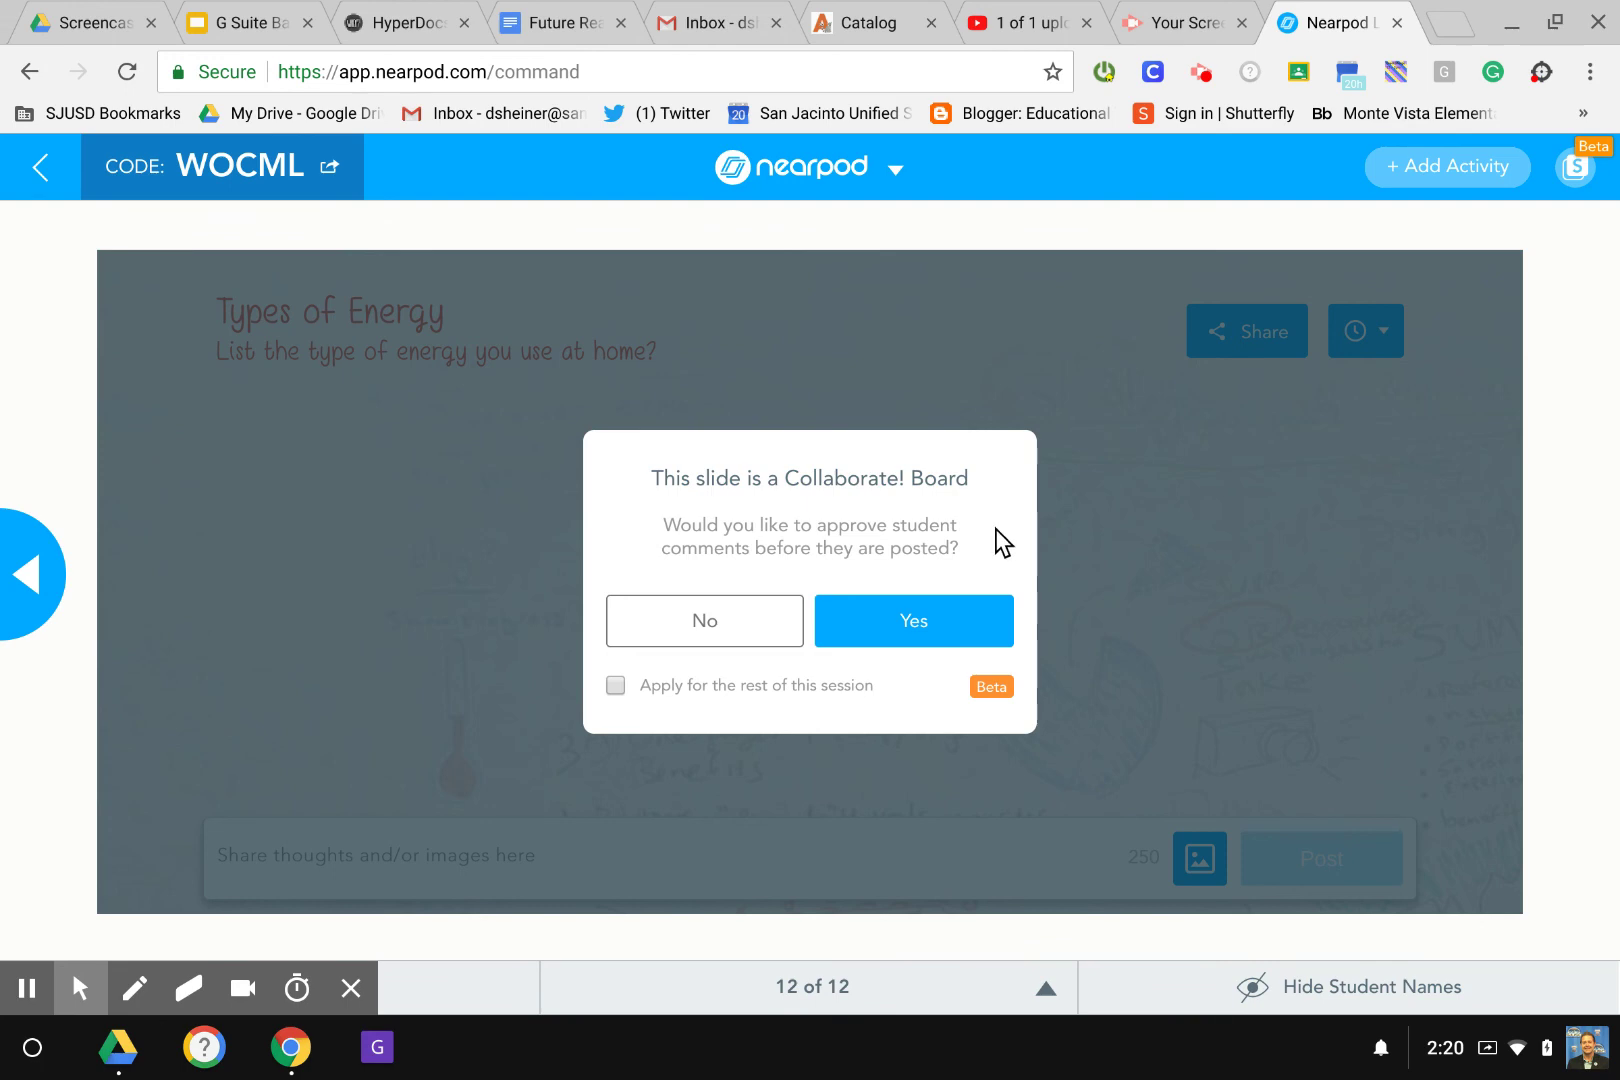
{"action": "left_click", "coordinate": [932, 611]}
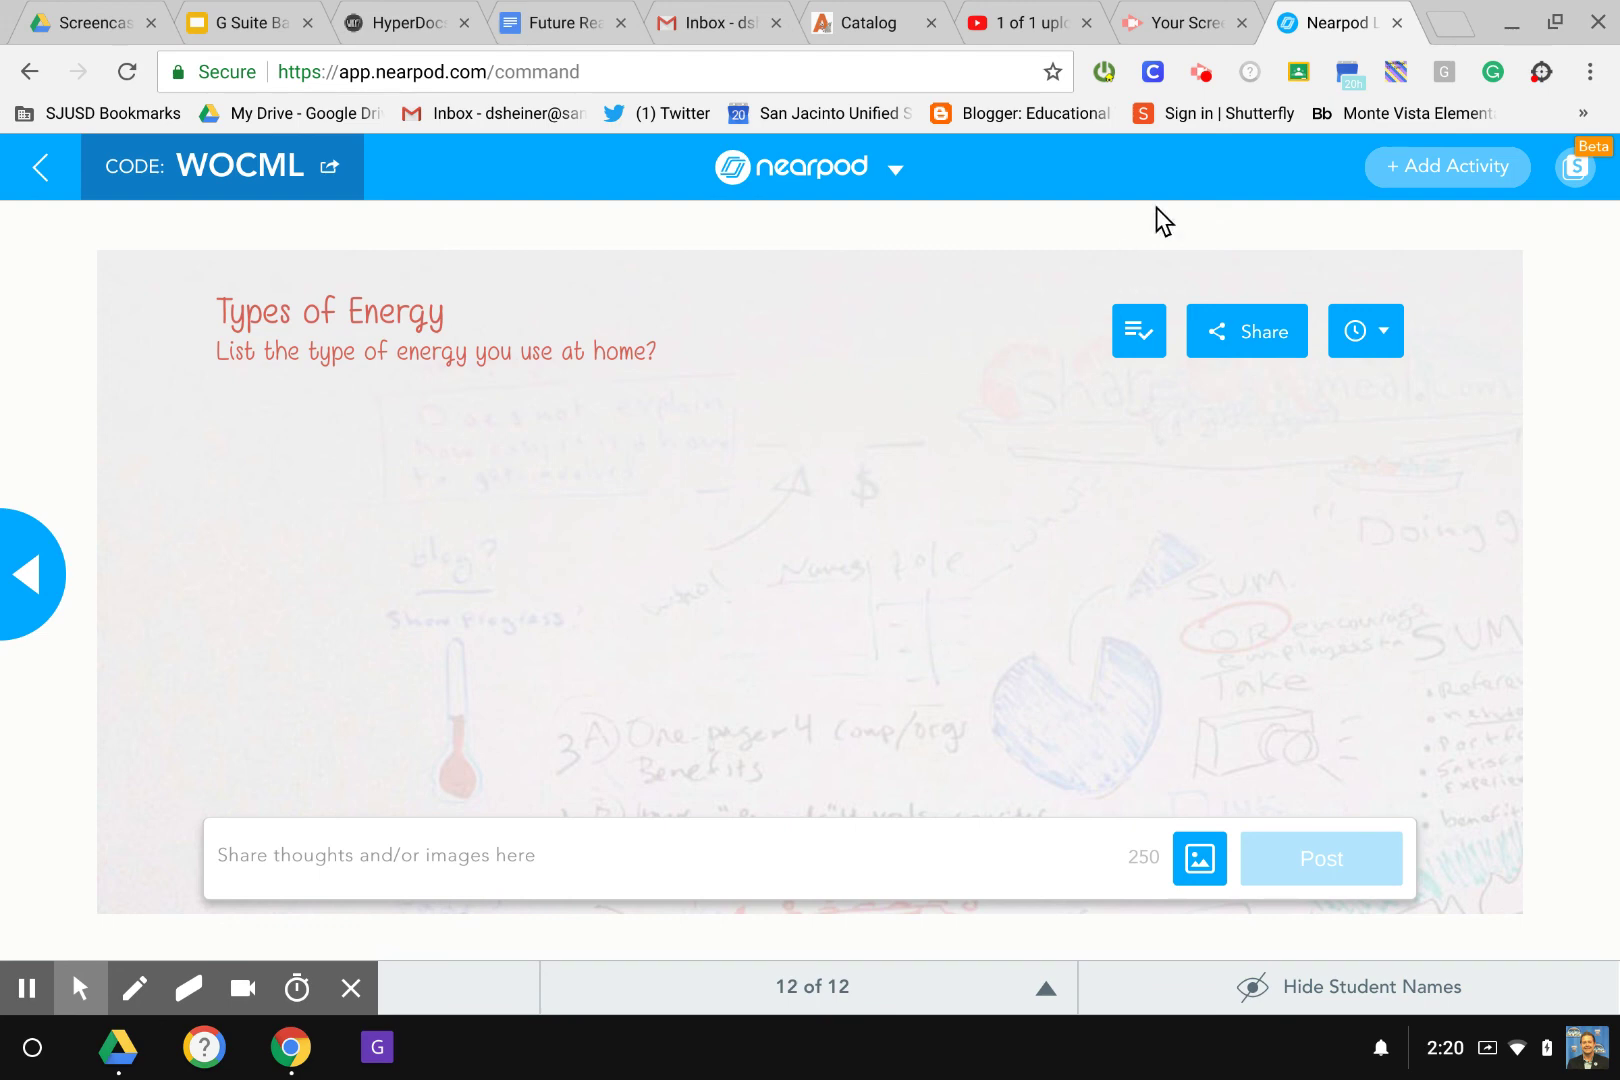
{"action": "left_click", "coordinate": [1198, 72]}
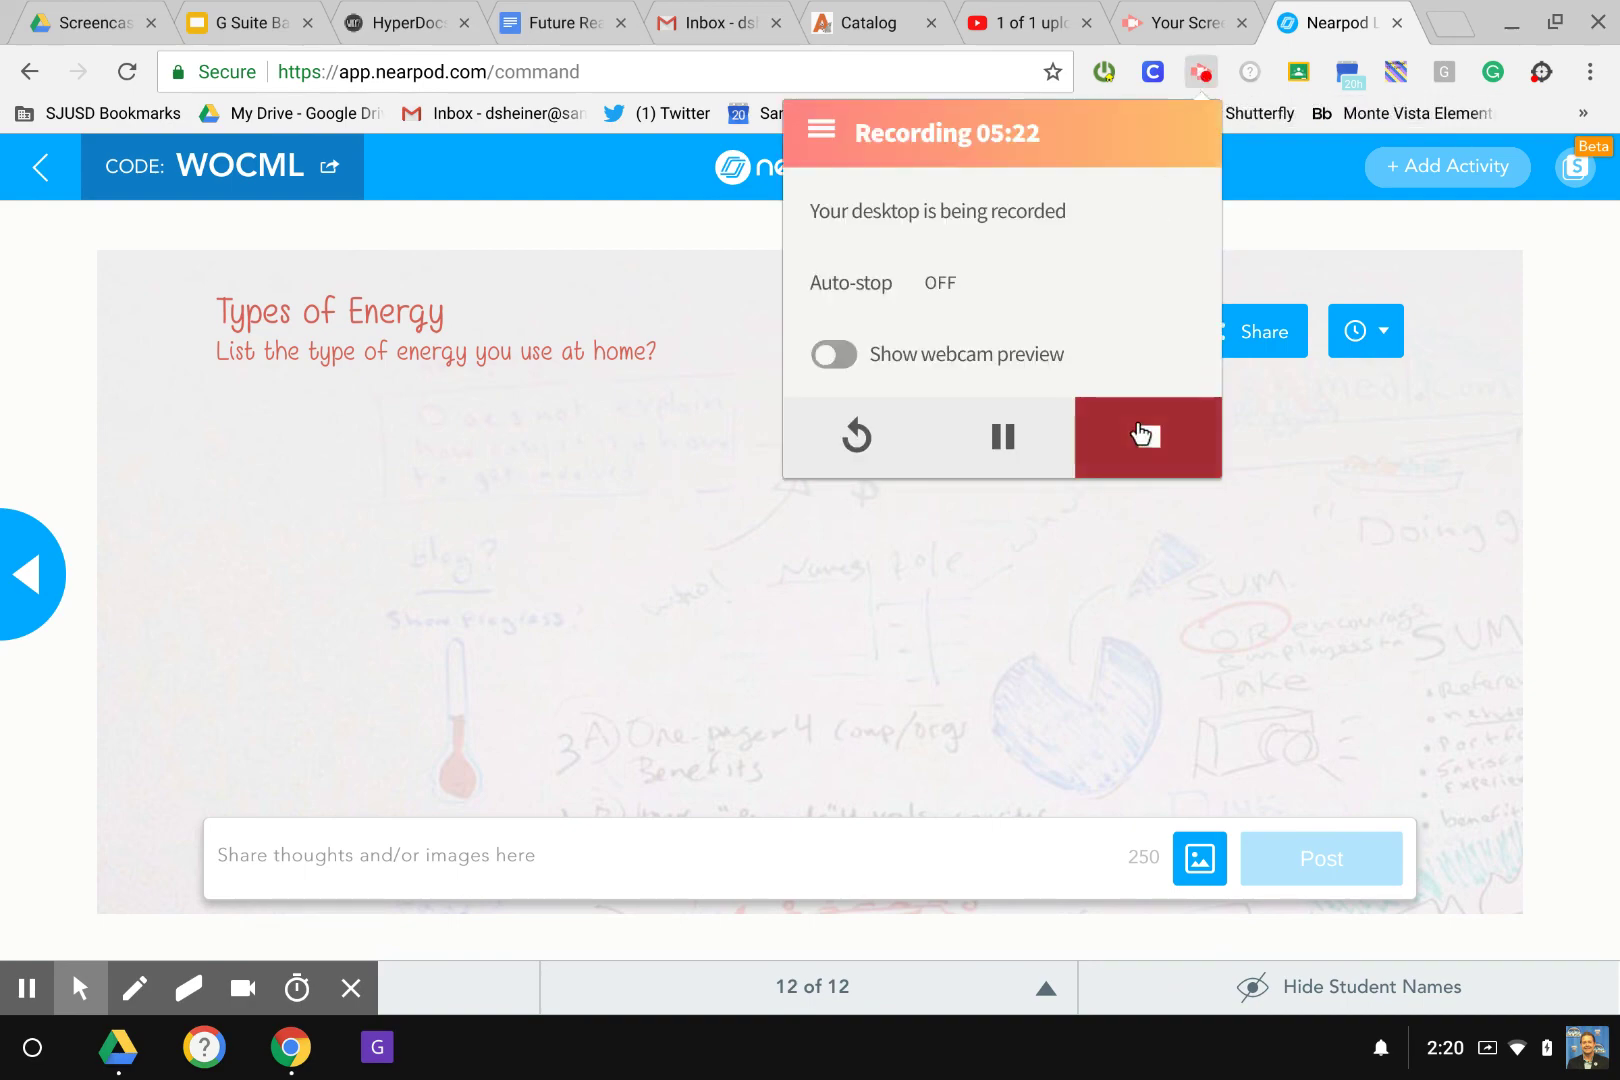